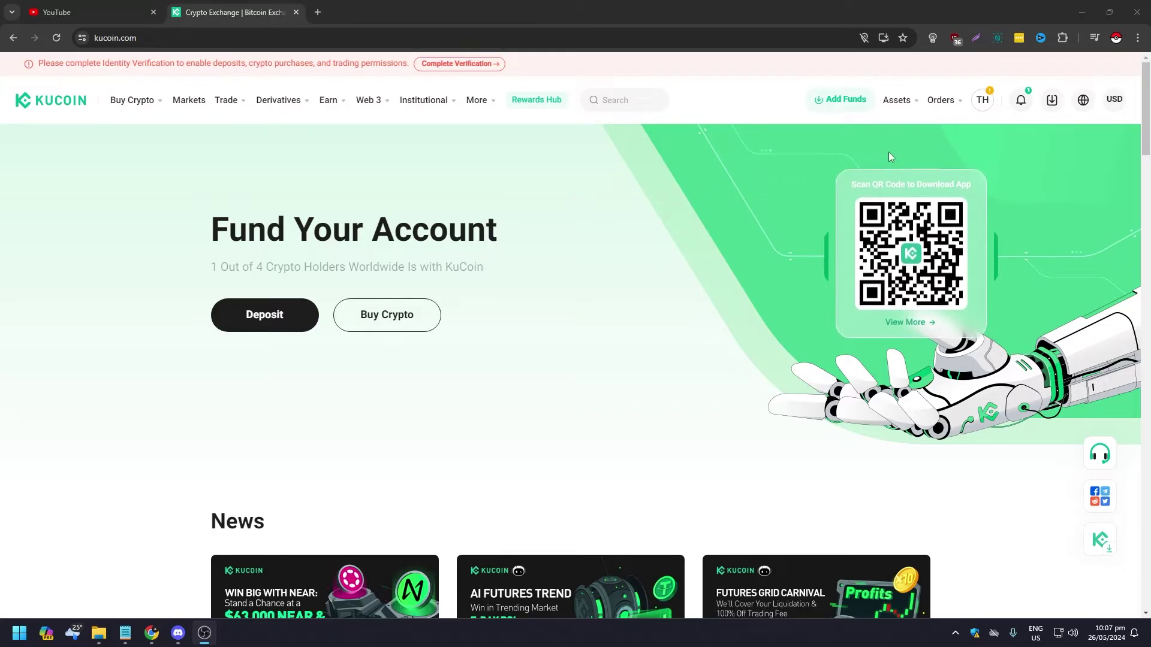
# Open the Assets Overview page from the Assets menu in the top navigation
pyautogui.moveTo(898, 106)
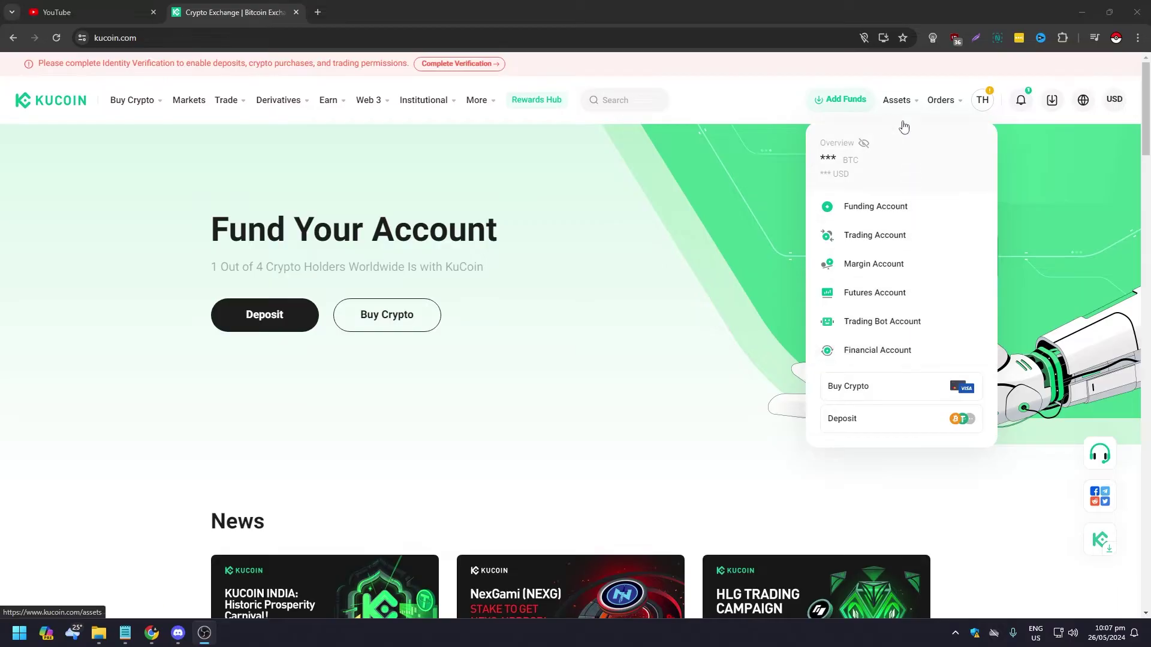
pyautogui.click(898, 101)
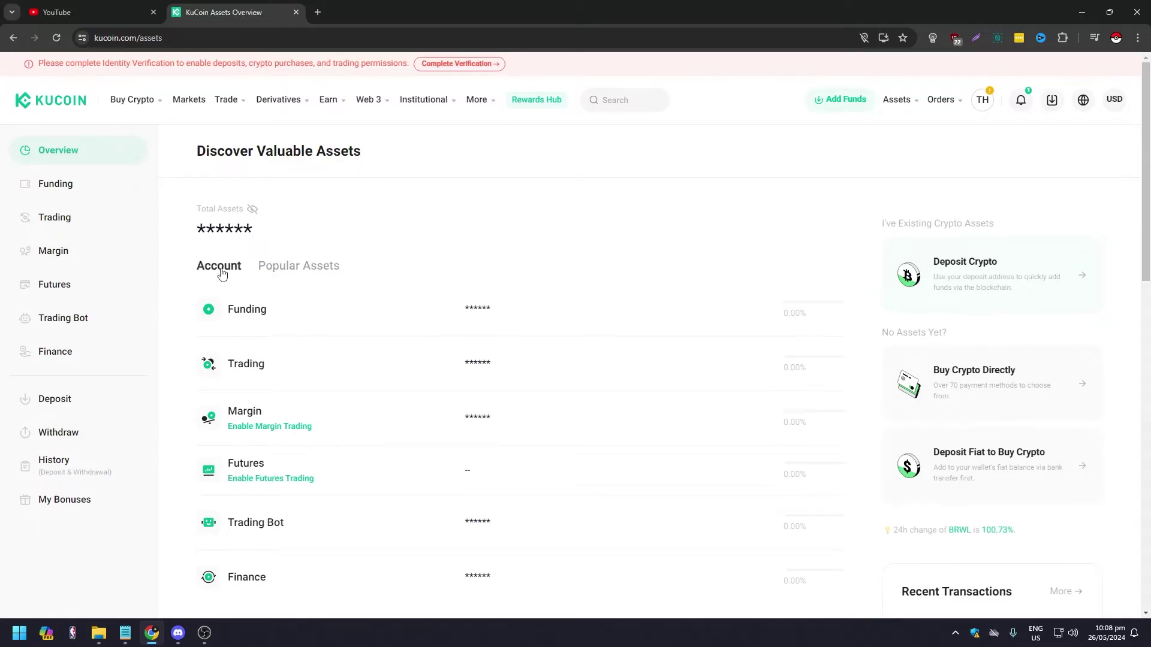
# Show the Popular Assets list and open the Bitcoin Cash (BCH) price page
pyautogui.click(274, 270)
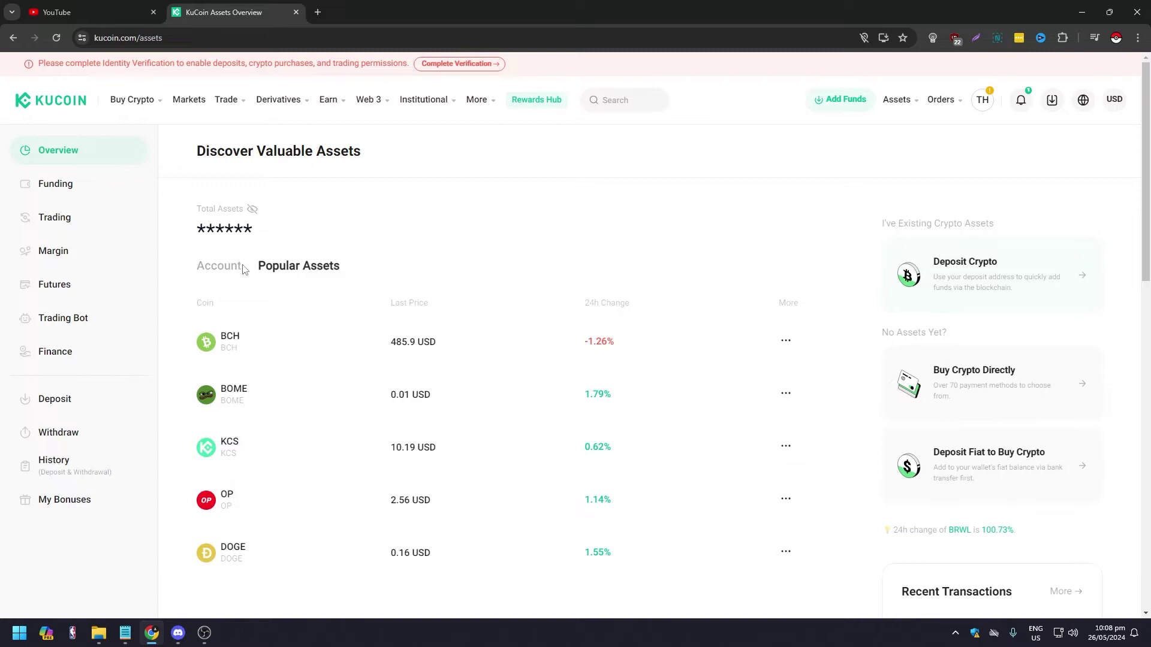
pyautogui.click(219, 266)
pyautogui.click(293, 268)
pyautogui.scroll(-1, 322, 398)
pyautogui.scroll(-4, 322, 398)
pyautogui.scroll(3, 288, 399)
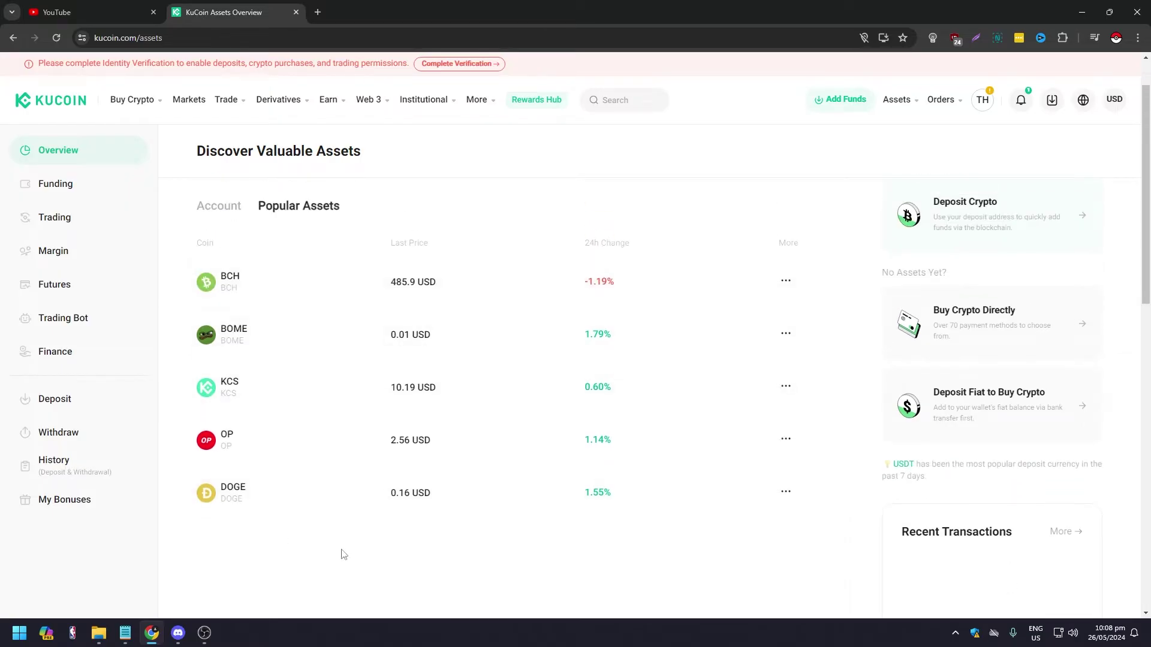
pyautogui.scroll(2, 474, 434)
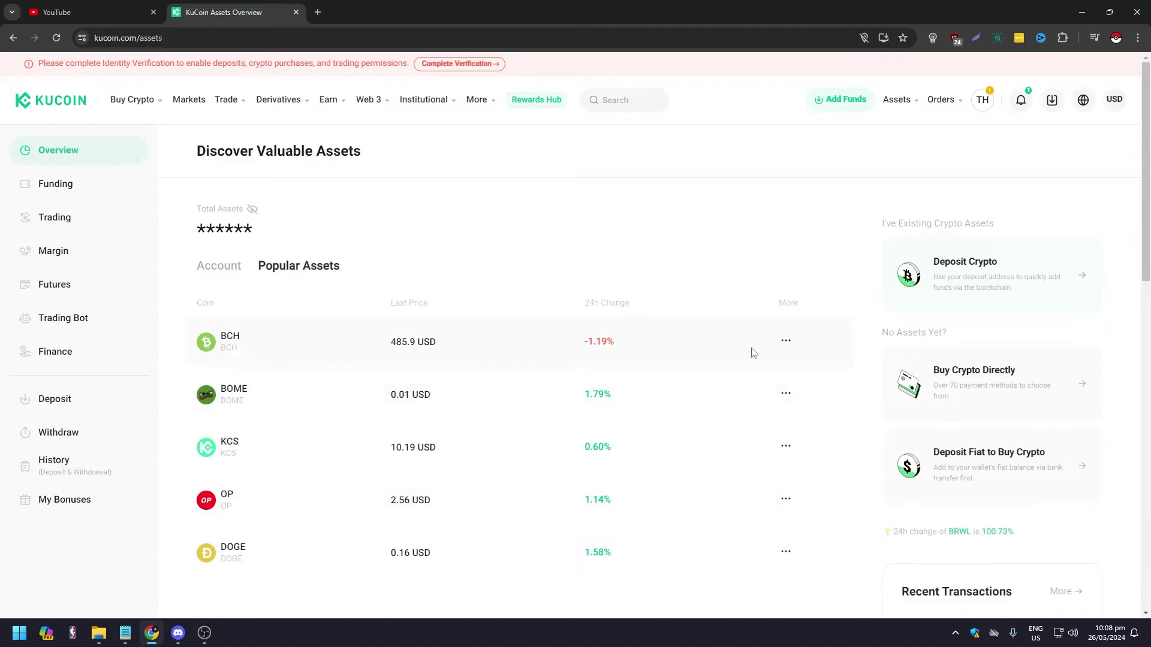
pyautogui.click(784, 339)
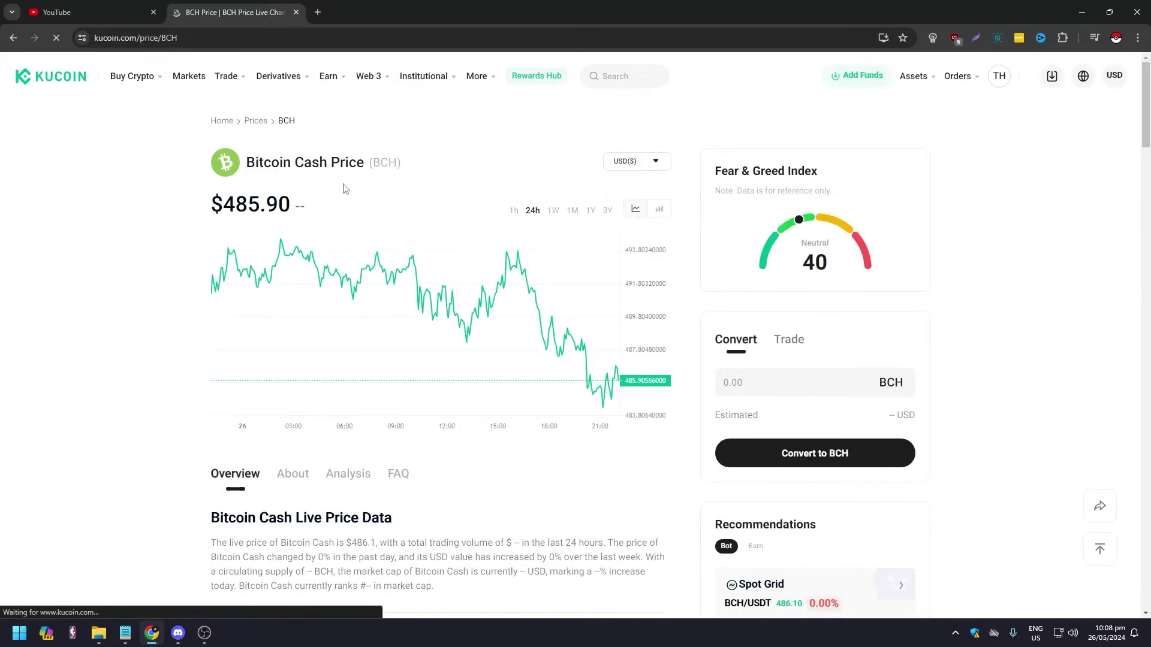
# Scroll through the BCH price details, then go back to kucoin.com/assets
pyautogui.scroll(-2, 324, 275)
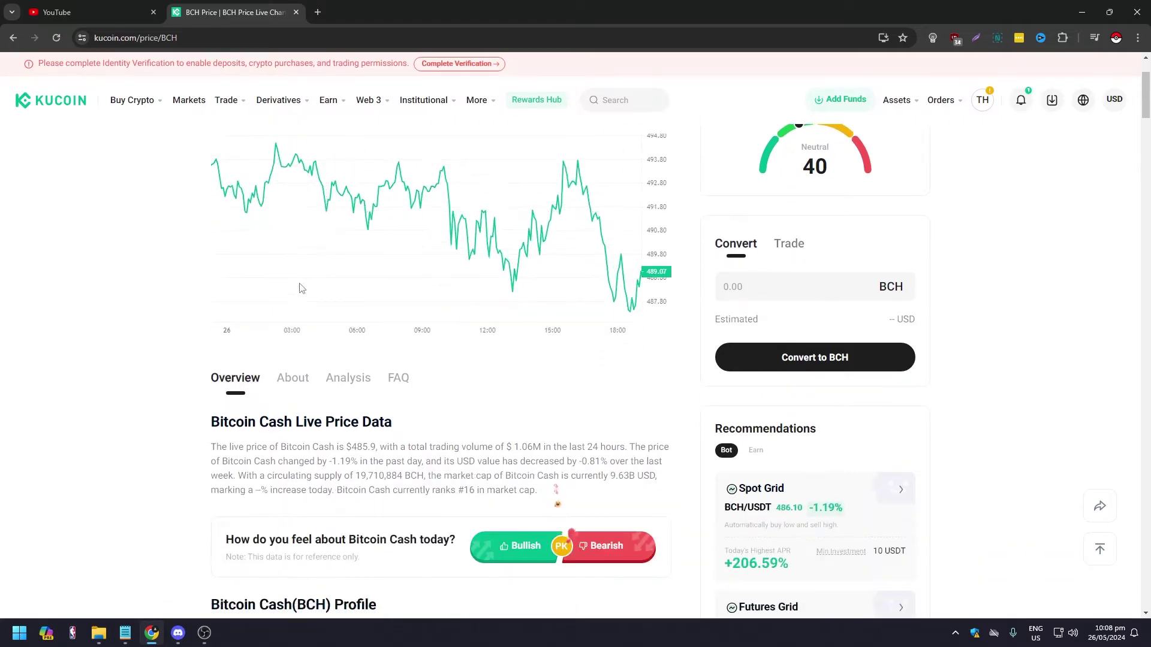
pyautogui.scroll(2, 301, 288)
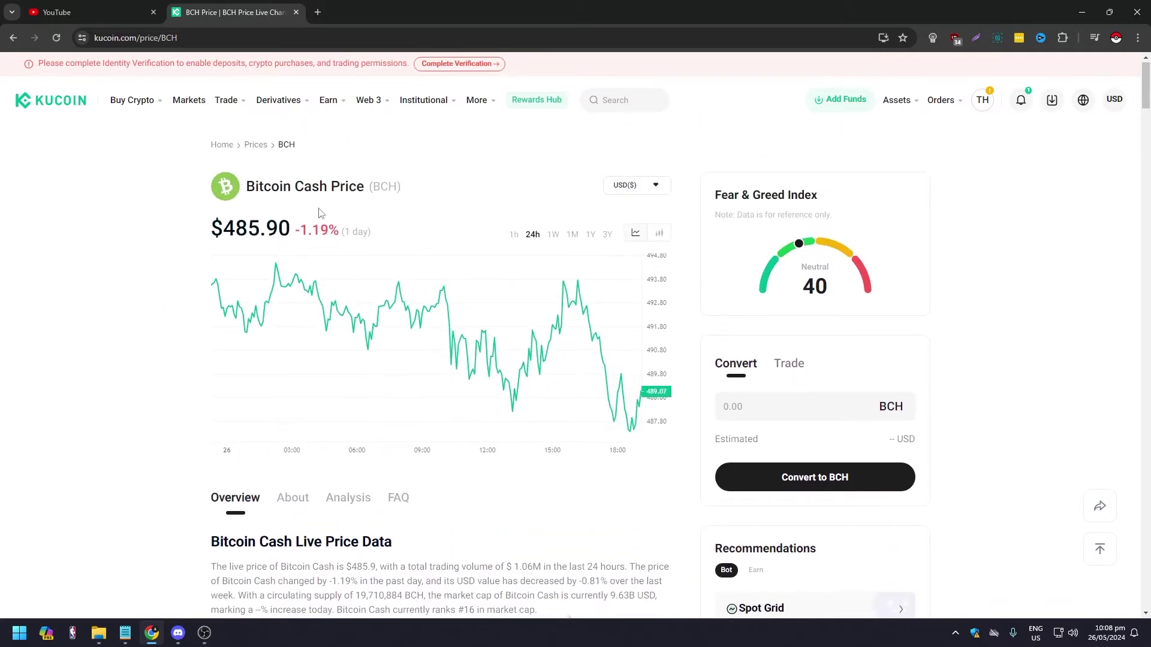
pyautogui.scroll(-4, 166, 313)
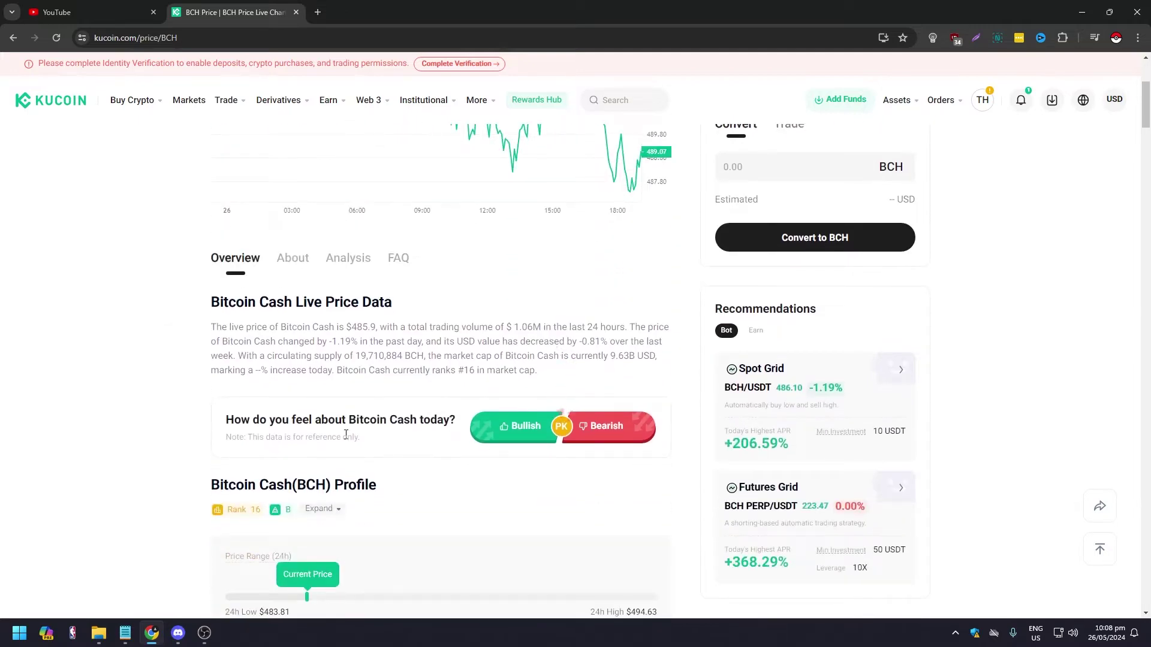
pyautogui.scroll(-4, 384, 444)
pyautogui.scroll(-2, 473, 485)
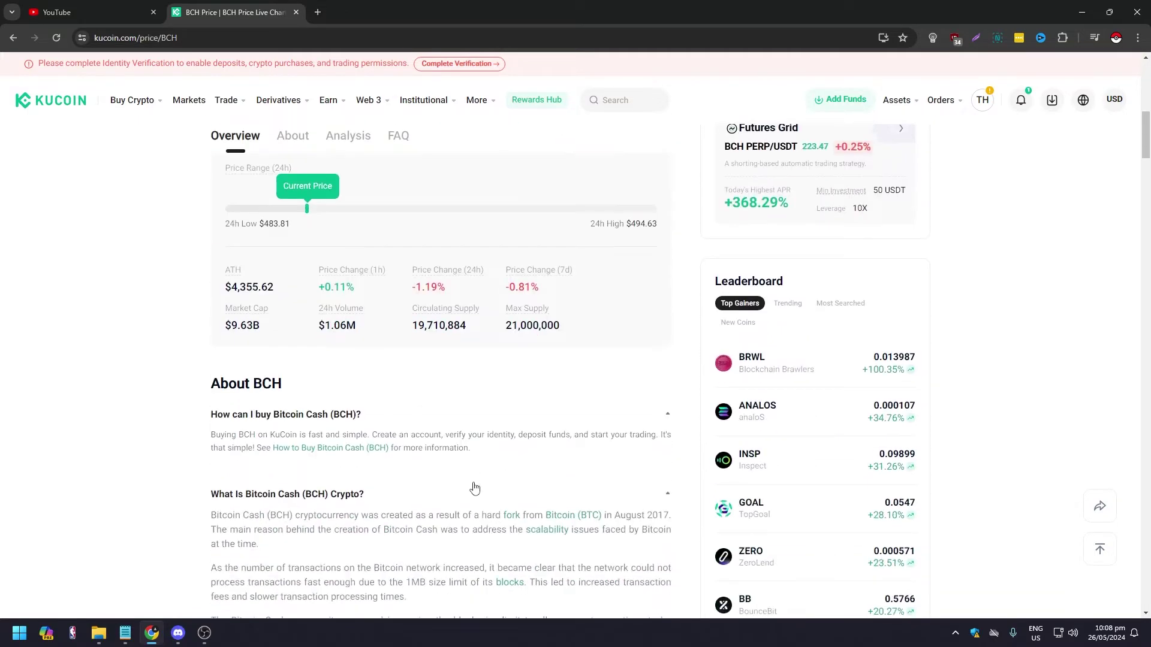
pyautogui.scroll(10, 473, 486)
pyautogui.click(13, 39)
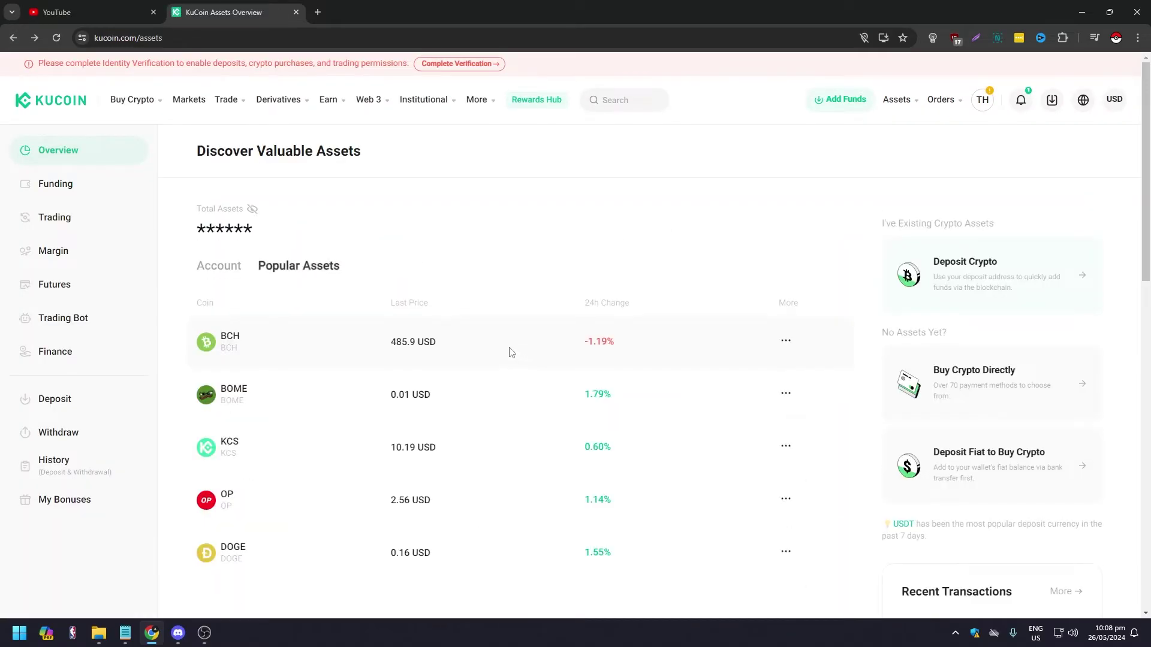
# Switch to the Account tab listing Funding, Trading, Margin, Futures, Trading Bot and Finance
pyautogui.click(222, 267)
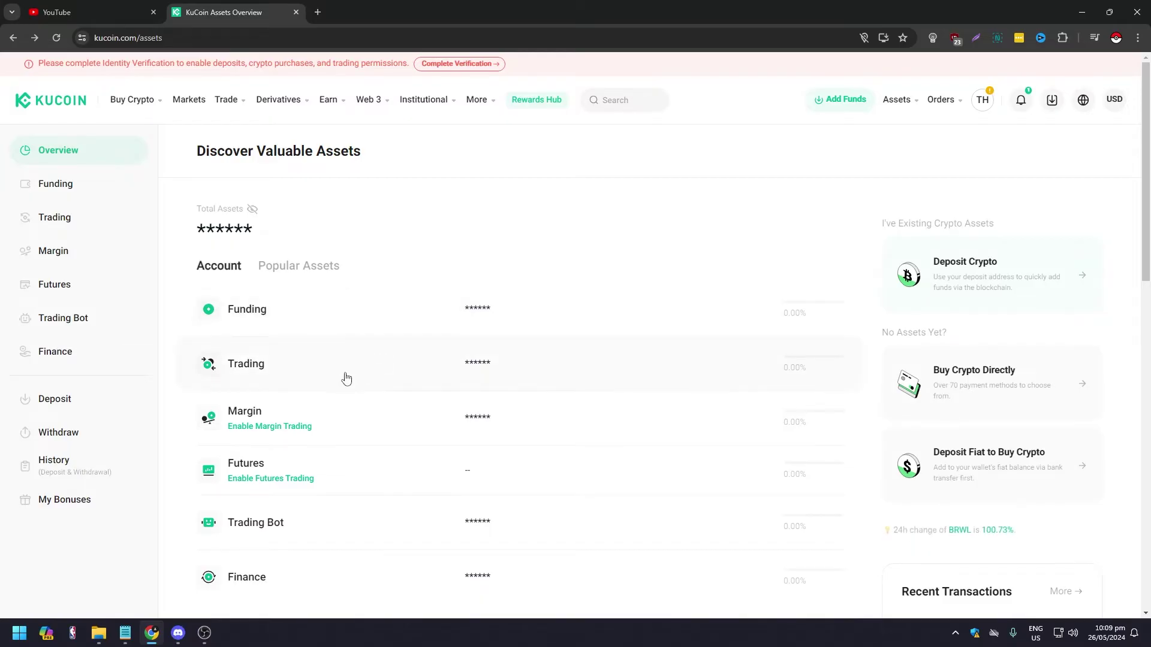
# Open the Trading Account coin list and start a Transfer for 1CAT
pyautogui.click(324, 376)
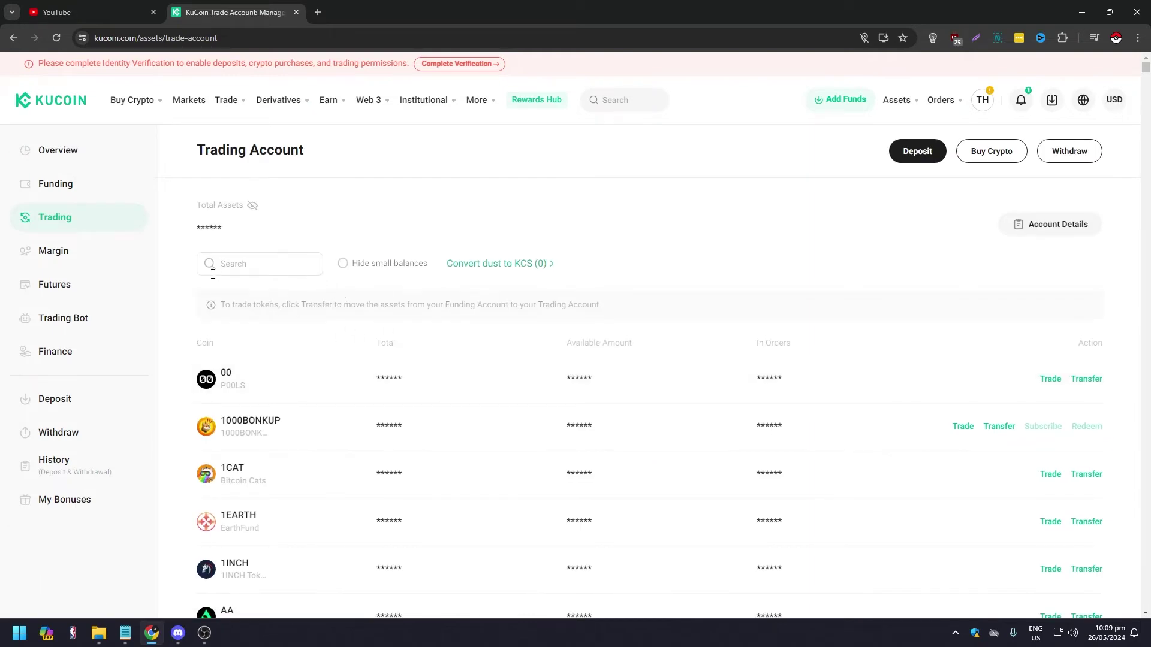
pyautogui.scroll(-2, 198, 277)
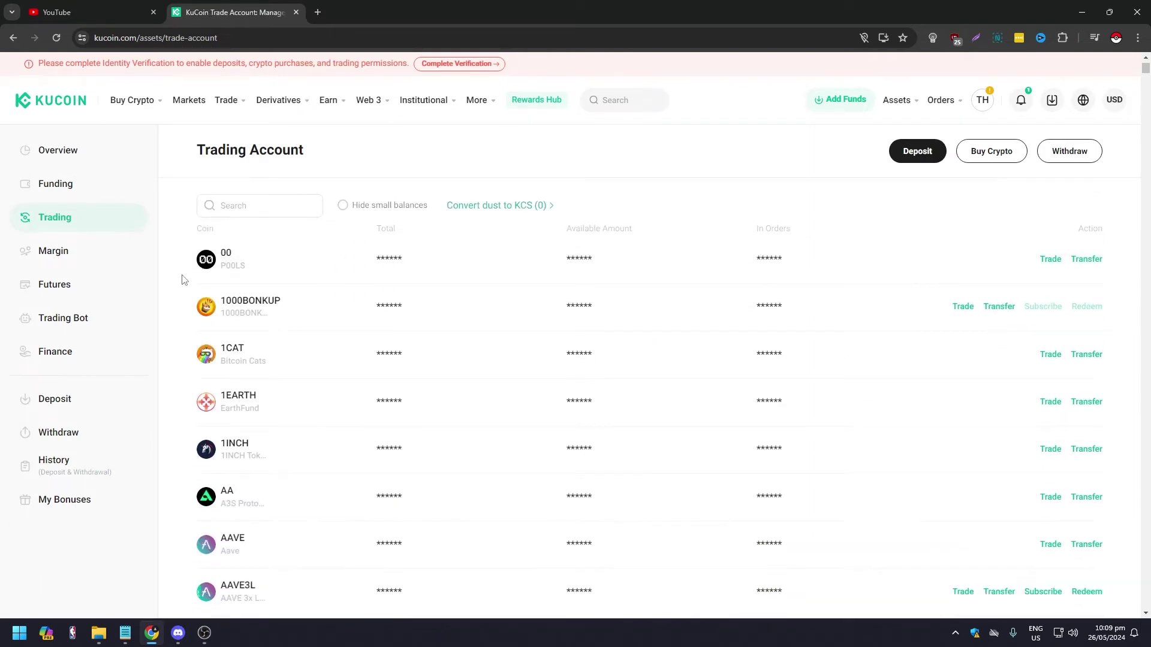
pyautogui.scroll(2, 184, 280)
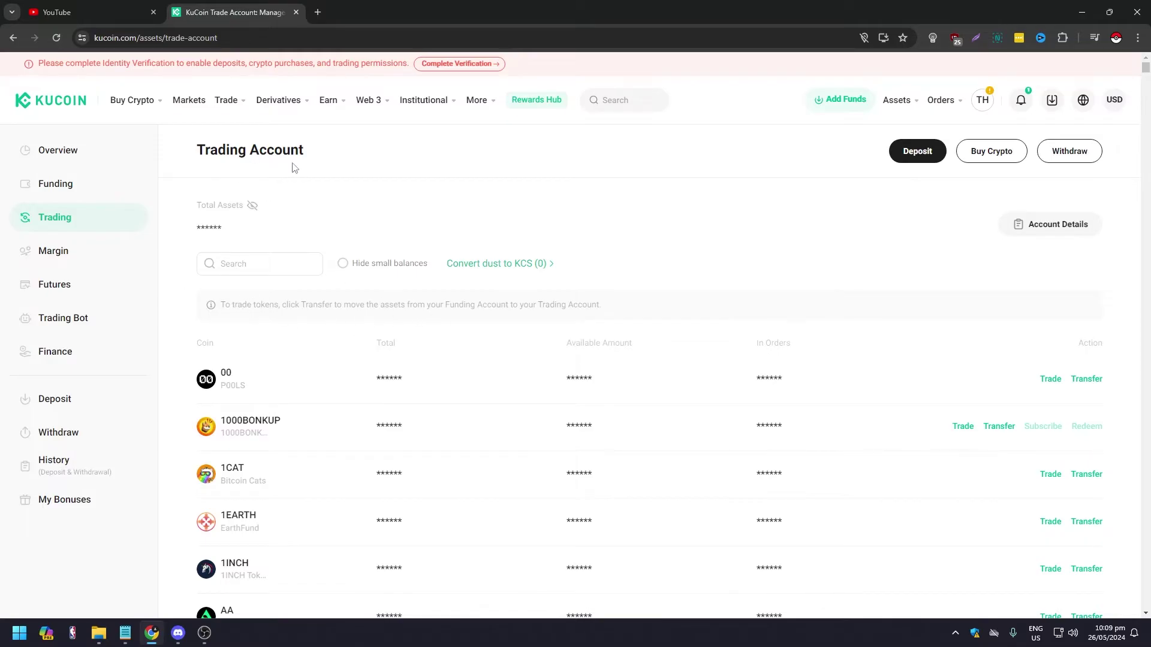
pyautogui.scroll(-2, 232, 353)
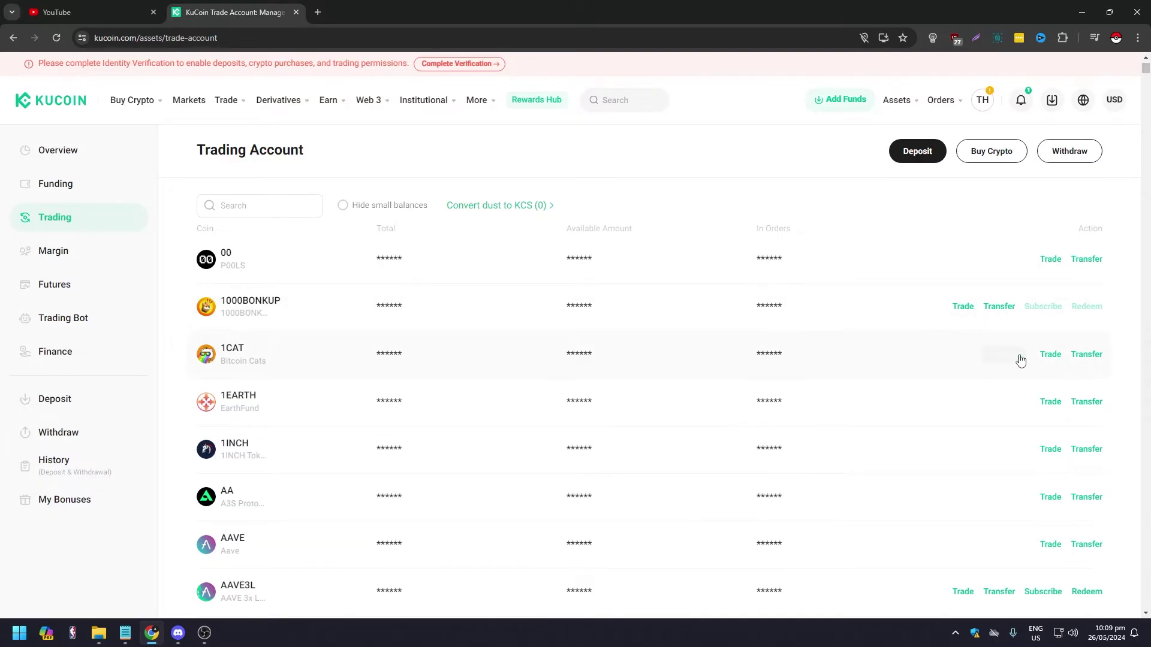
pyautogui.click(1089, 355)
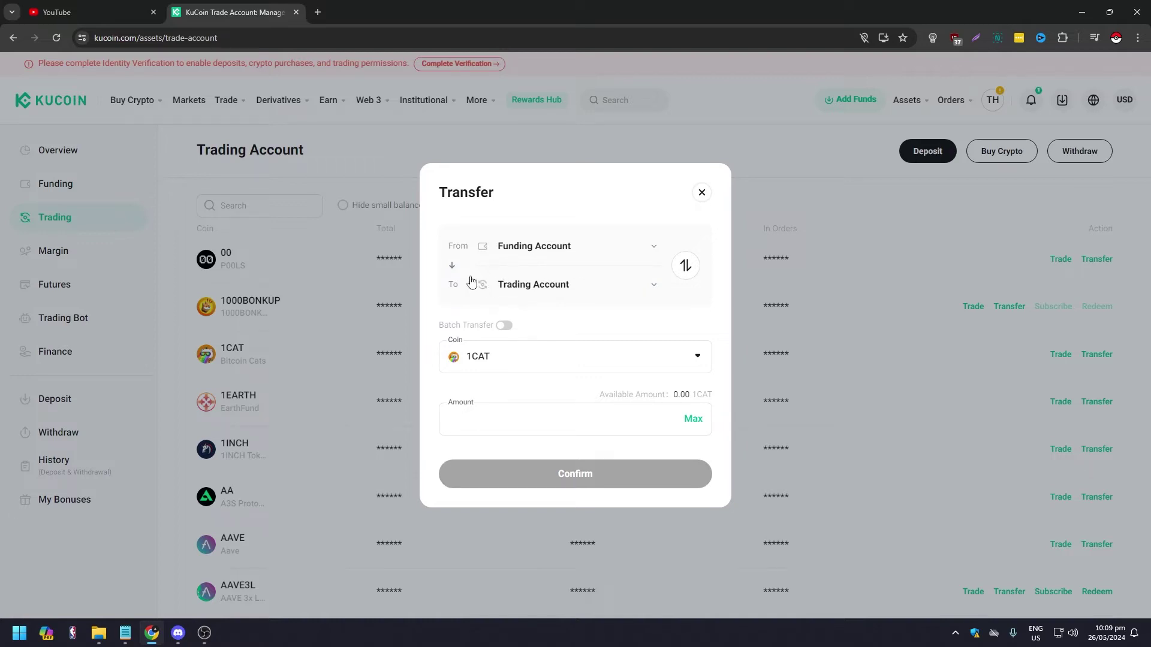
# Reverse the 1CAT transfer to Trading → Funding, fill in Max, then close it unsent
pyautogui.click(684, 273)
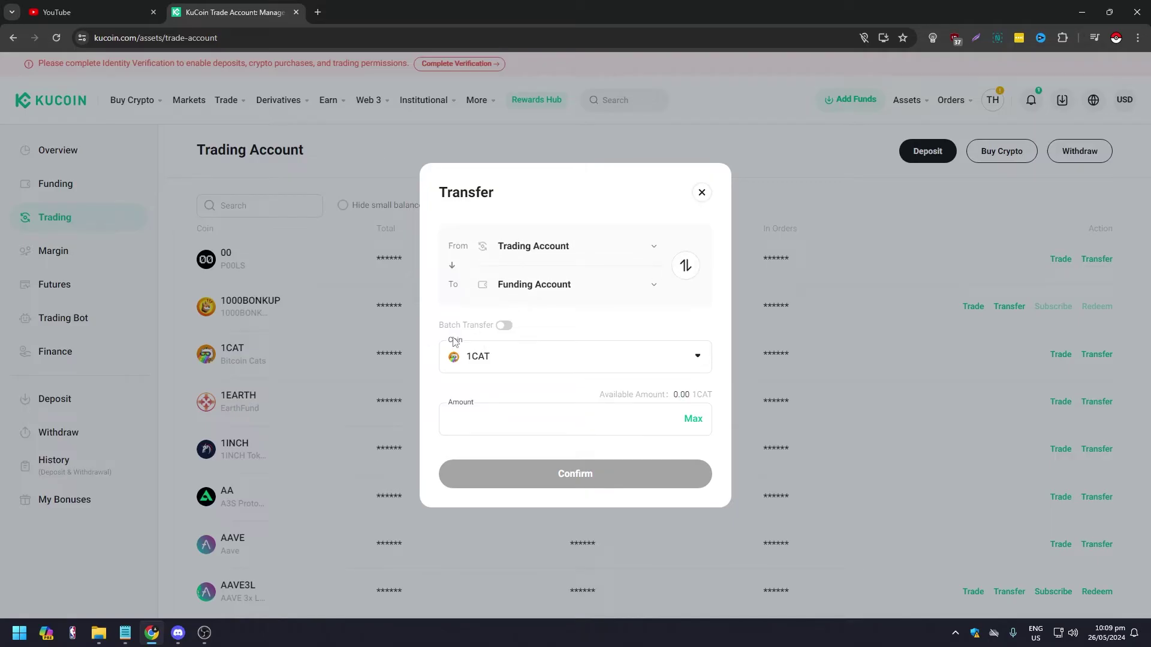
pyautogui.click(575, 364)
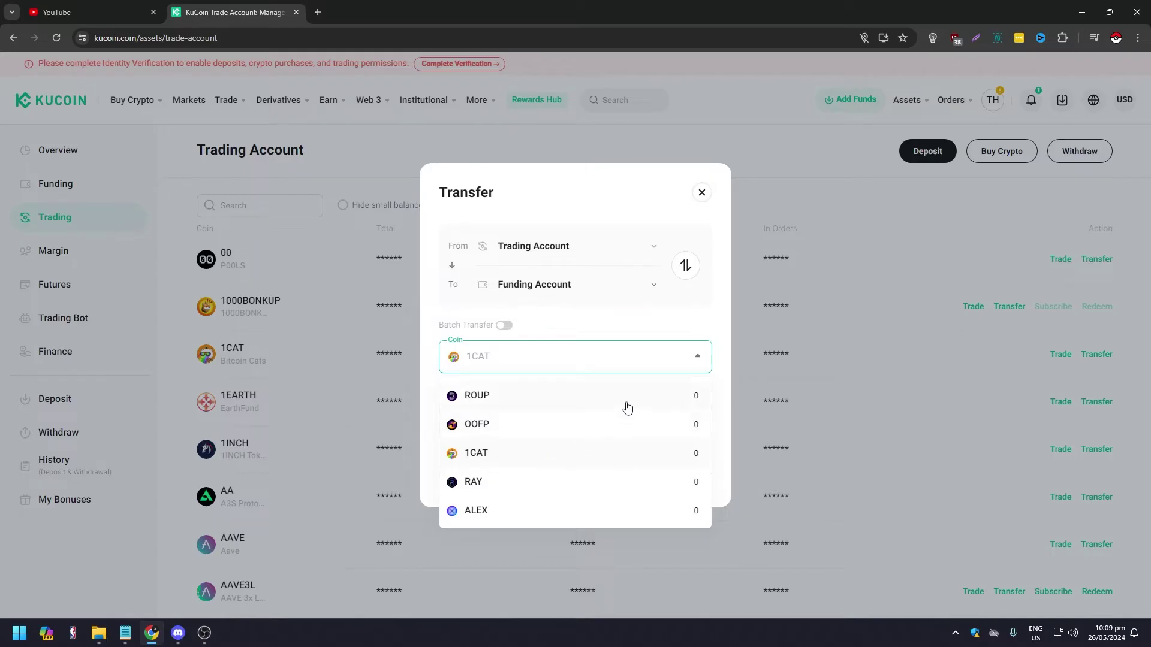
pyautogui.click(699, 361)
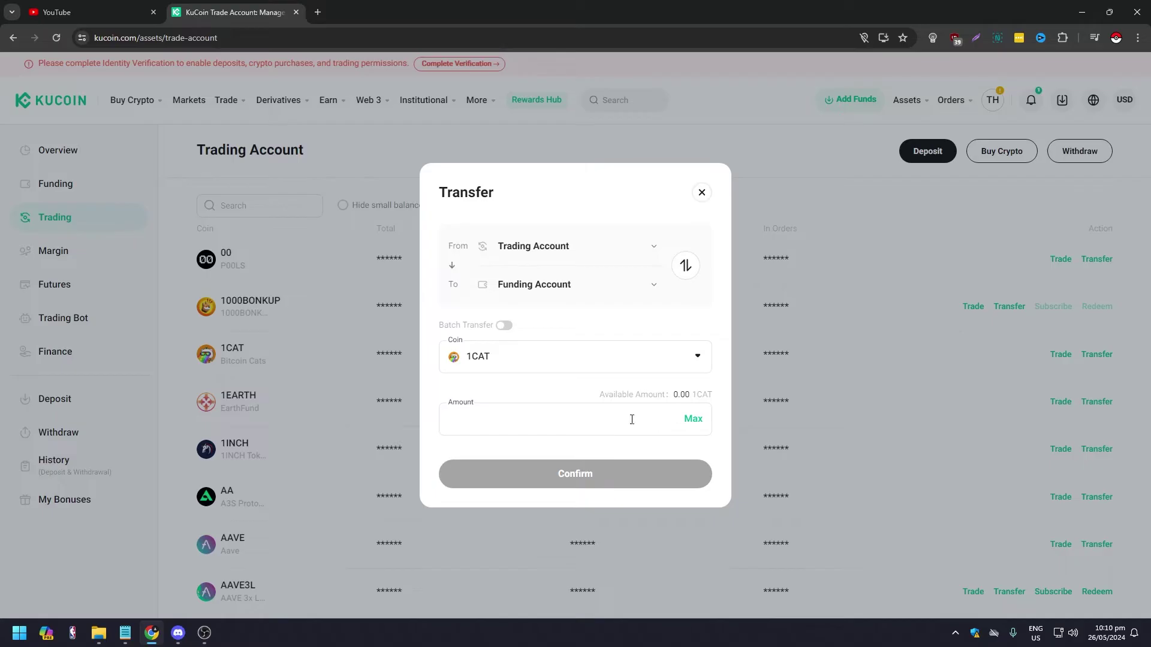
pyautogui.click(694, 422)
pyautogui.click(702, 193)
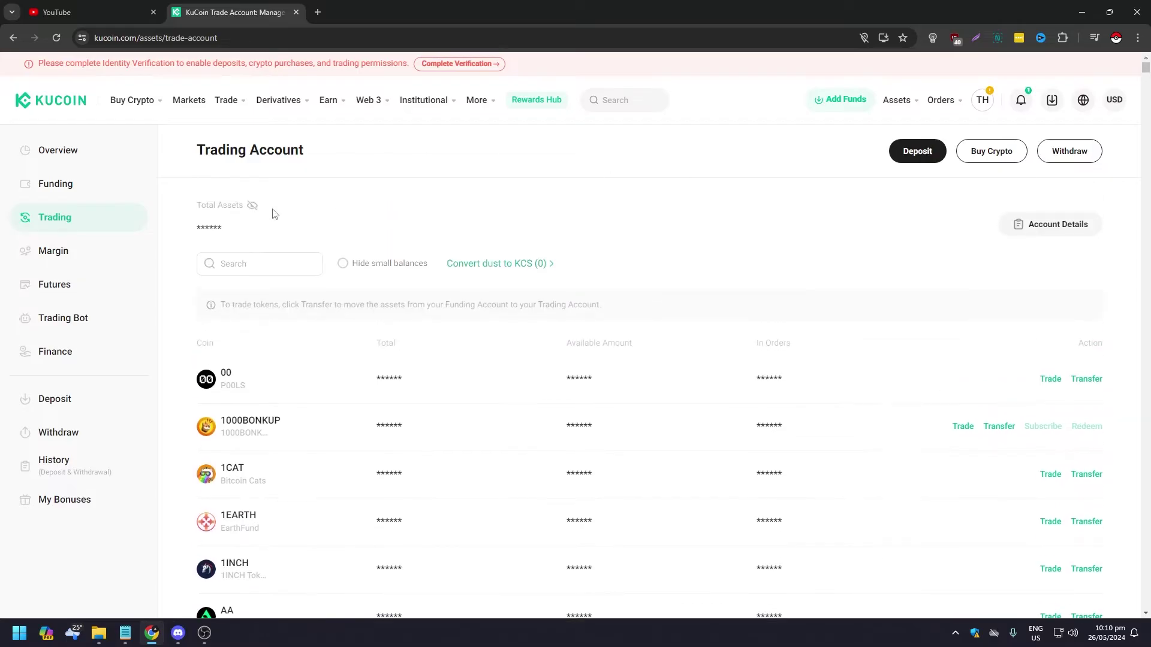
# Go back to the Assets Overview and open the Funding Account coin list
pyautogui.click(13, 37)
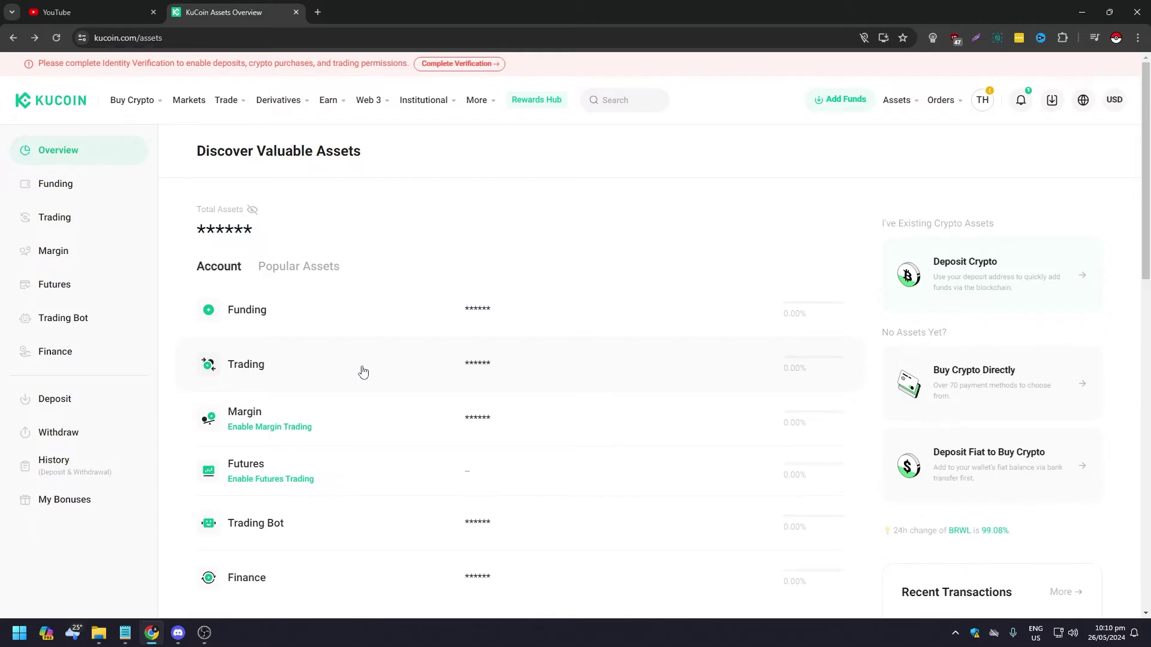
pyautogui.click(366, 316)
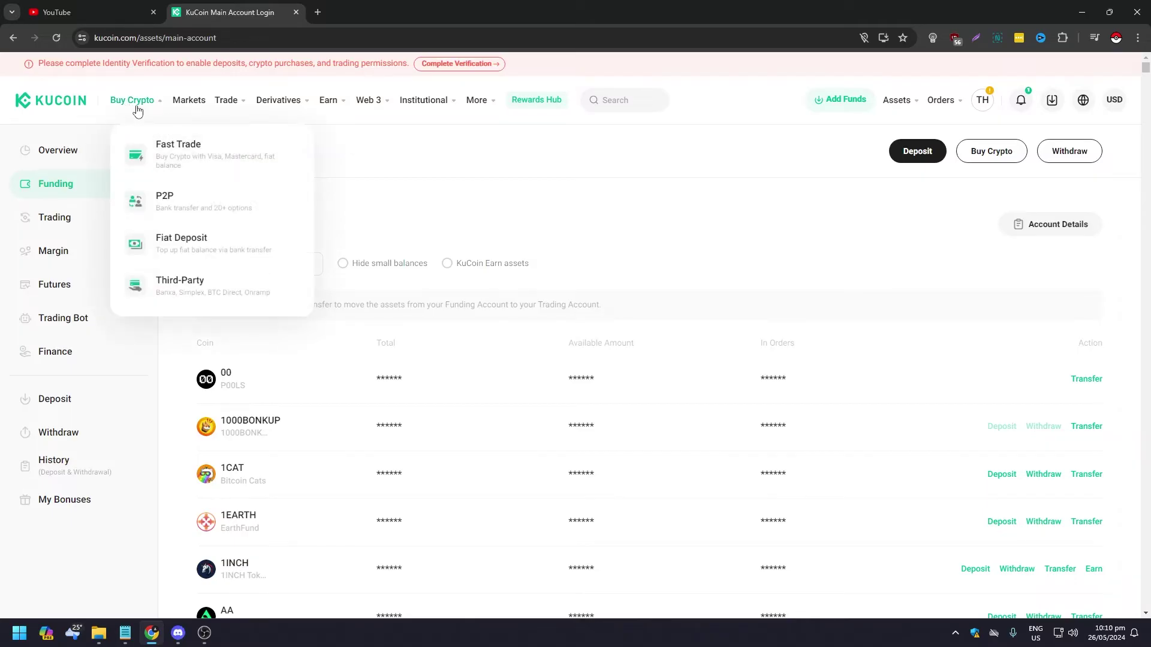
# Open the Buy Crypto › Fast Trade page in a new tab
pyautogui.moveTo(166, 106)
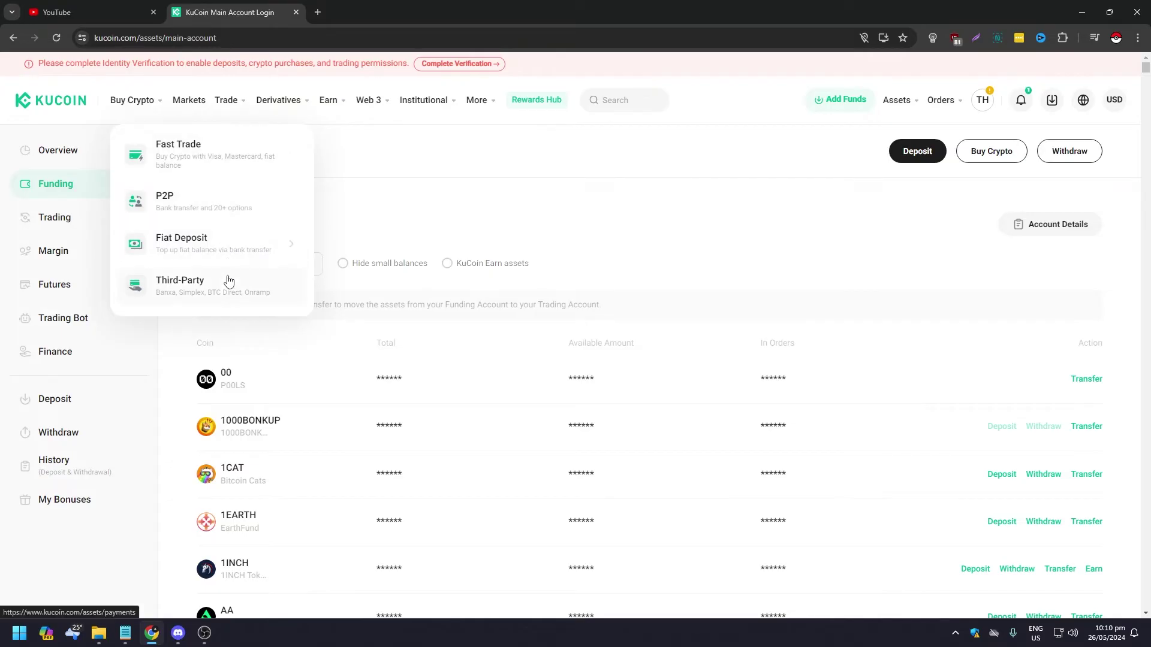
pyautogui.click(206, 156)
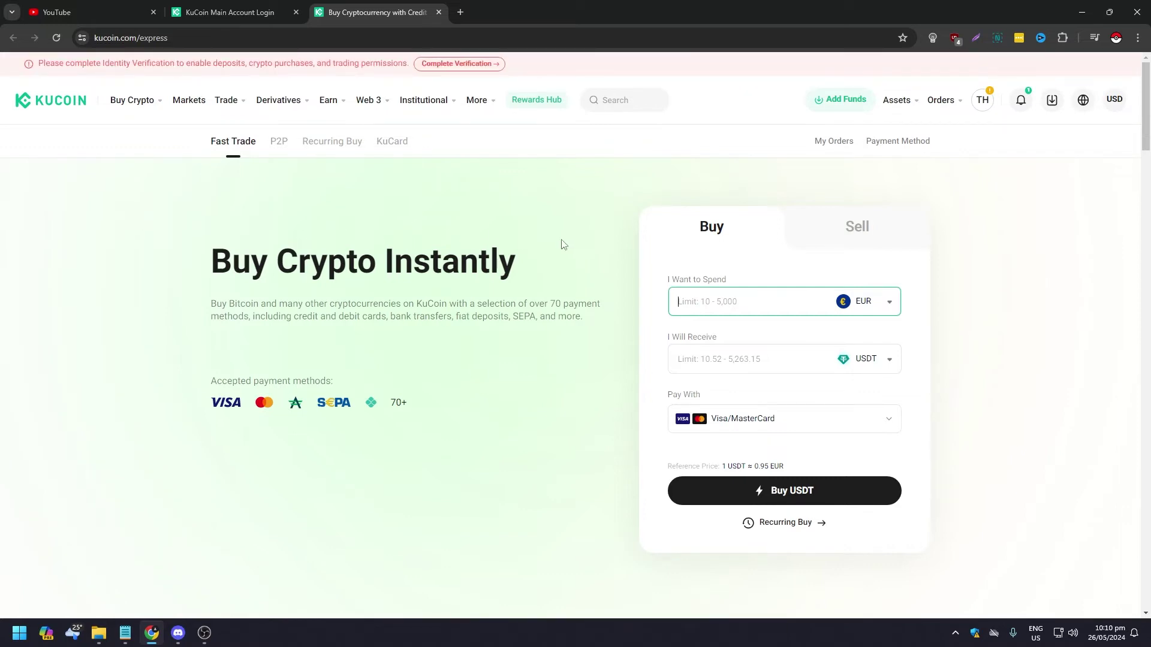
# Toggle between the Buy and Sell forms, settling on Sell
pyautogui.click(713, 231)
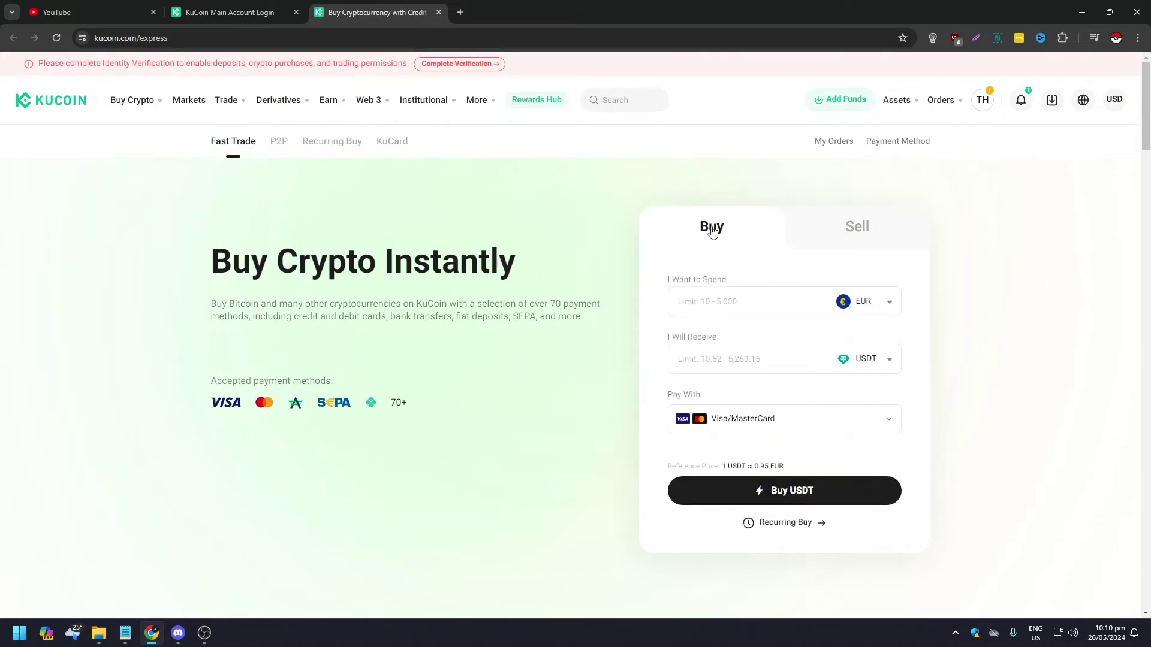
pyautogui.click(866, 236)
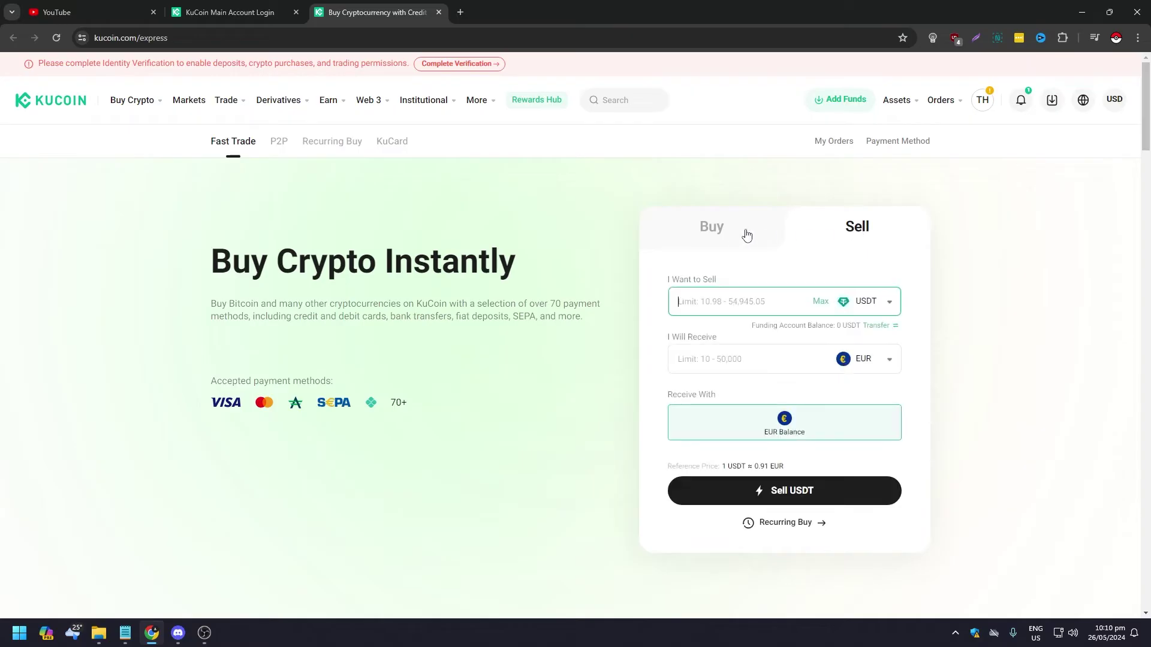
pyautogui.click(728, 235)
pyautogui.click(856, 233)
pyautogui.click(719, 231)
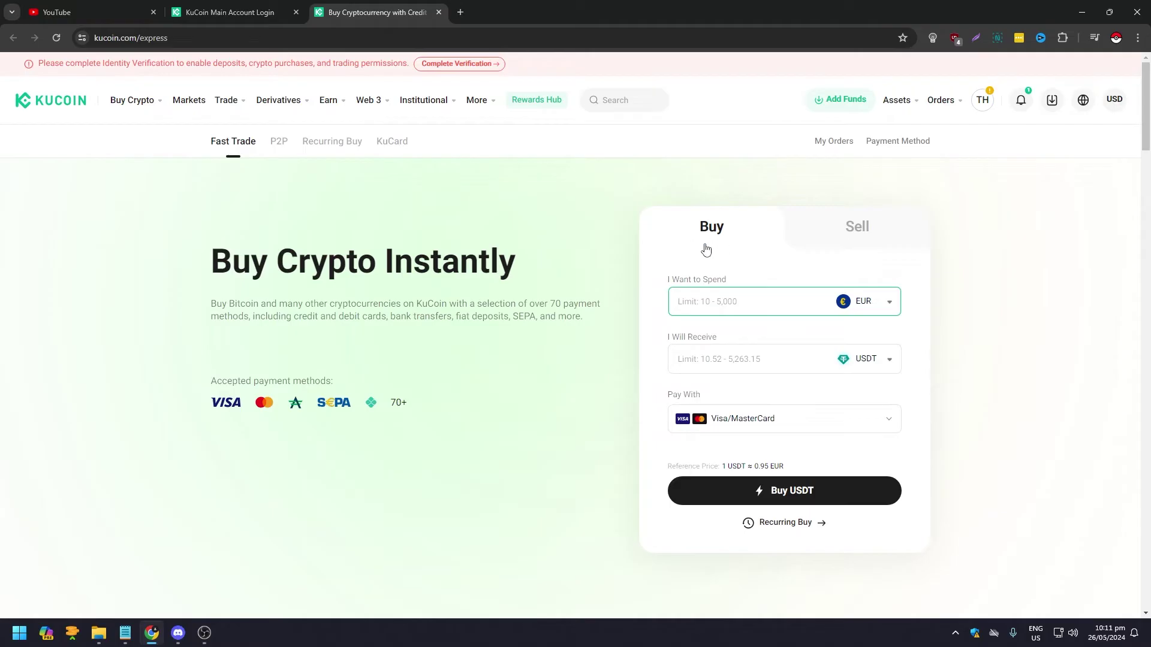
pyautogui.click(856, 231)
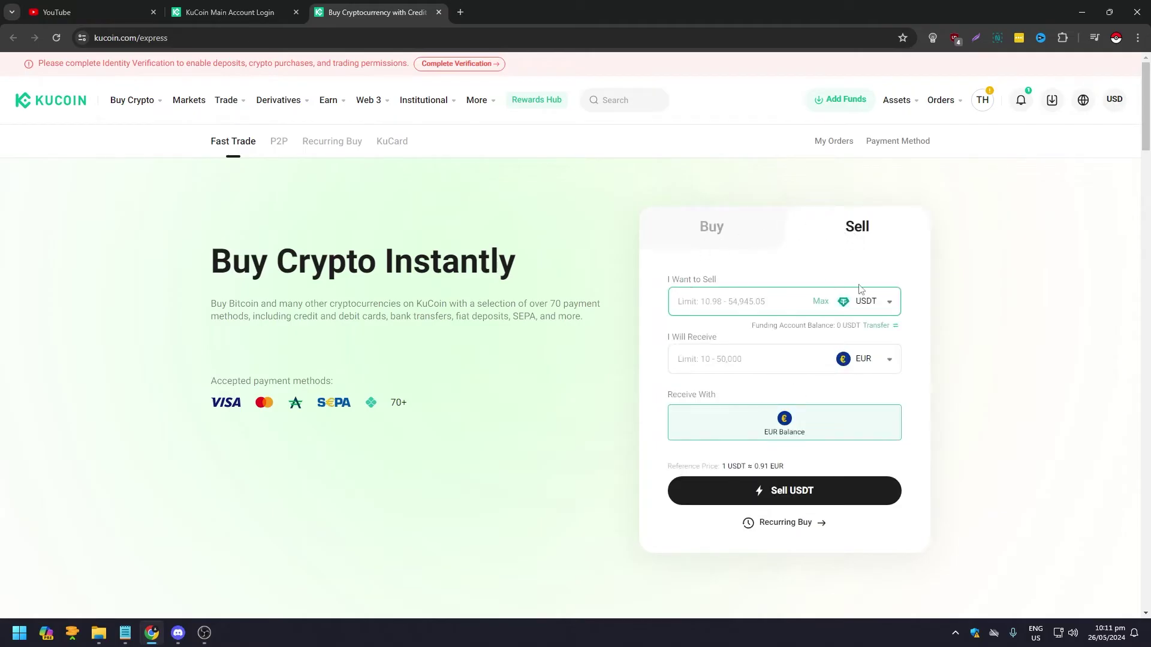
# Keep USDT as the coin to sell and show the currencies to receive
pyautogui.click(889, 301)
pyautogui.click(907, 304)
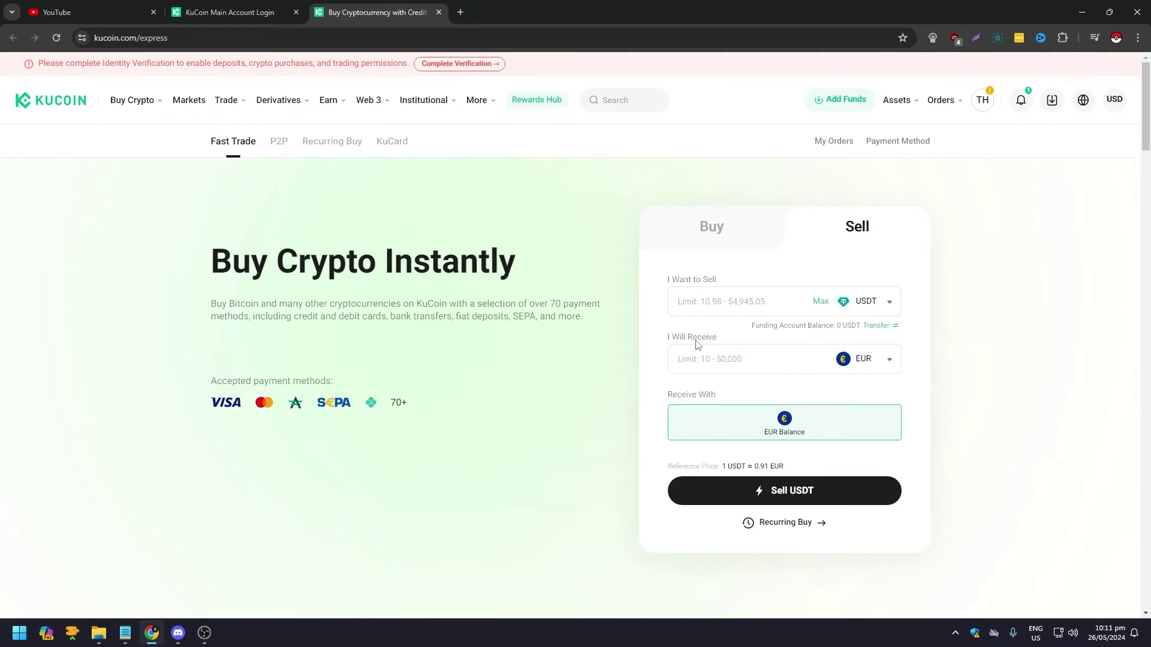
pyautogui.click(890, 359)
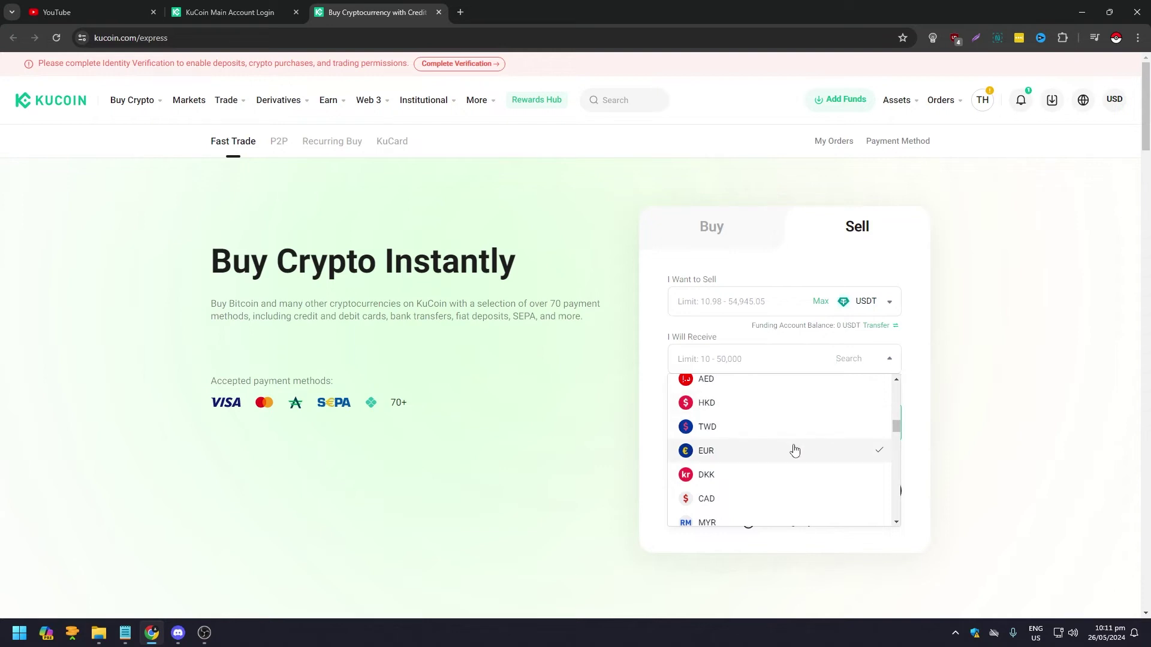
# Choose NOK as the currency to receive and select its no-payment-methods message
pyautogui.click(930, 360)
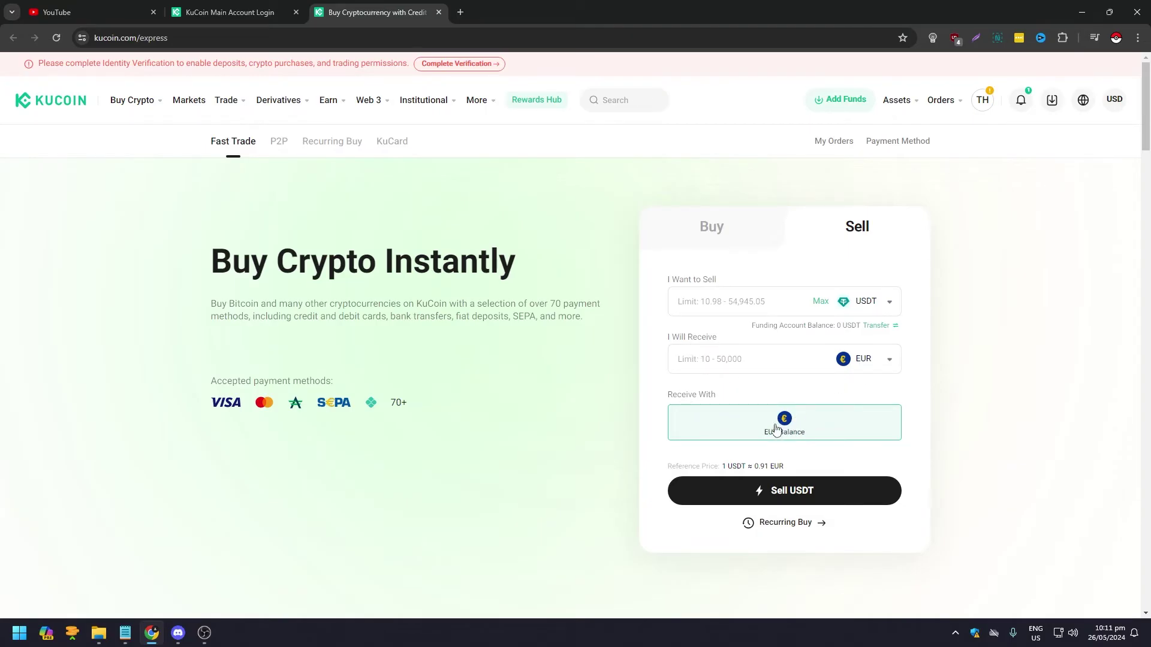
pyautogui.click(889, 359)
pyautogui.scroll(-2, 779, 427)
pyautogui.scroll(-2, 778, 427)
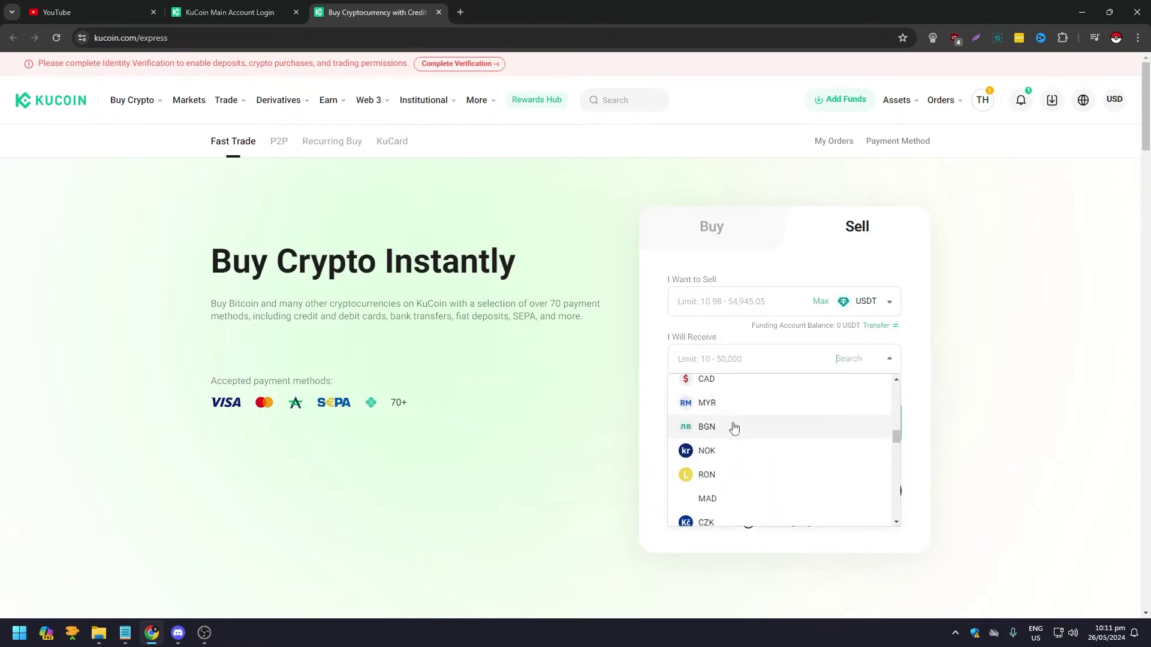
pyautogui.click(731, 451)
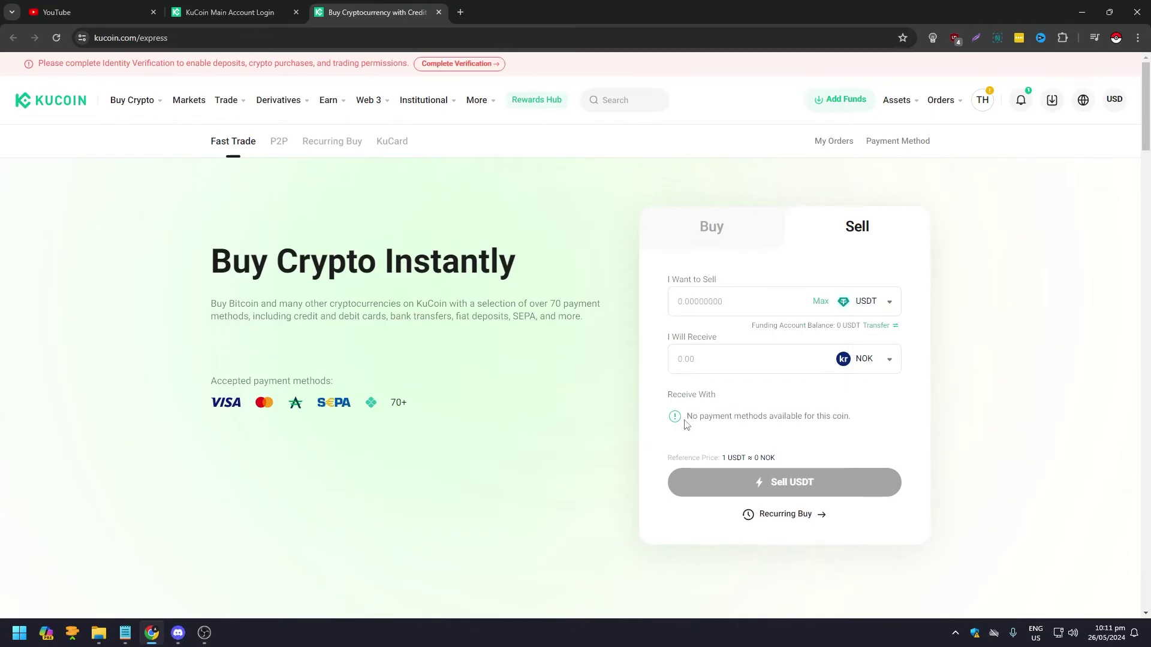
pyautogui.moveTo(686, 424); pyautogui.dragTo(862, 425)
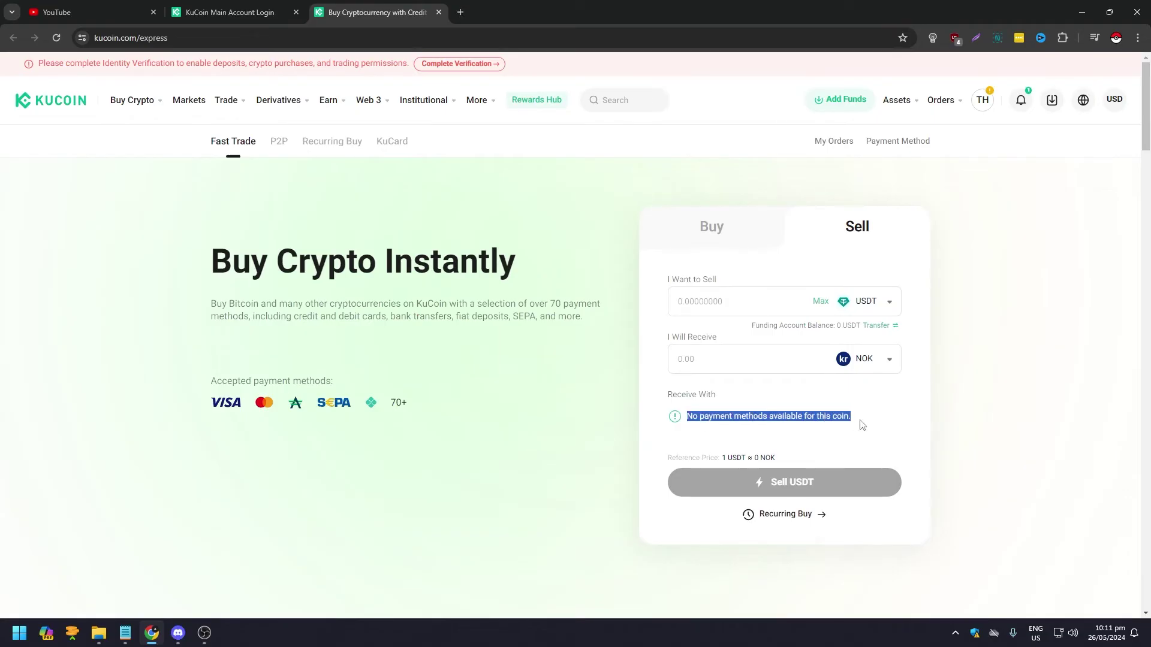
pyautogui.click(795, 422)
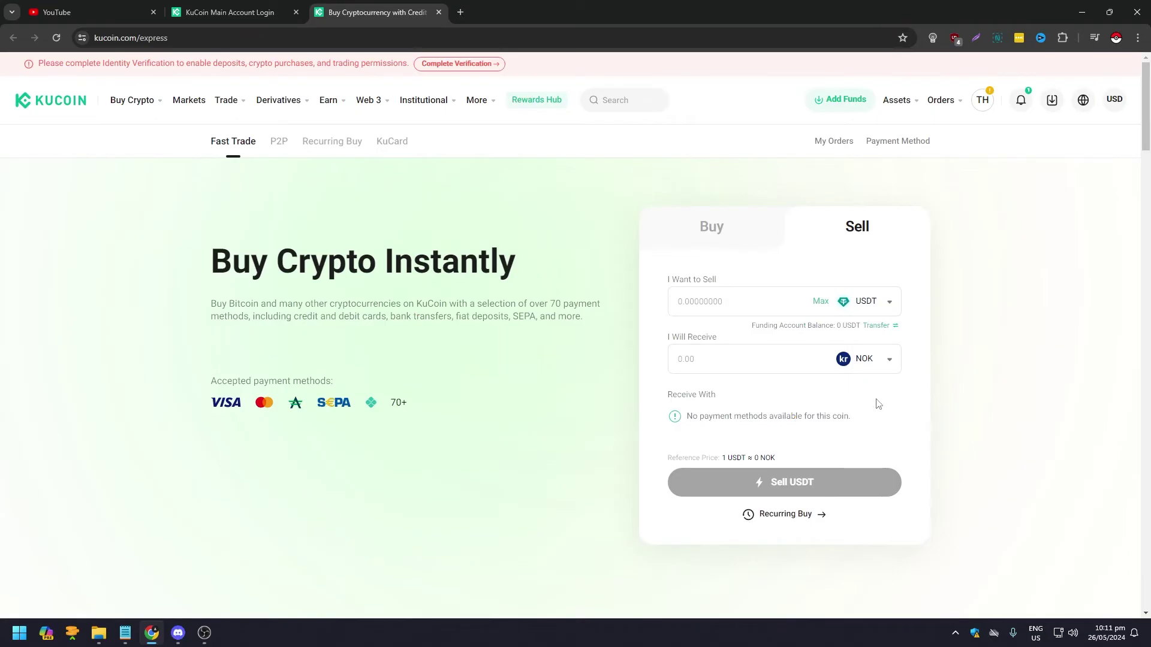
# Set the received currency back to EUR, then go to the KuCoin home page
pyautogui.click(891, 367)
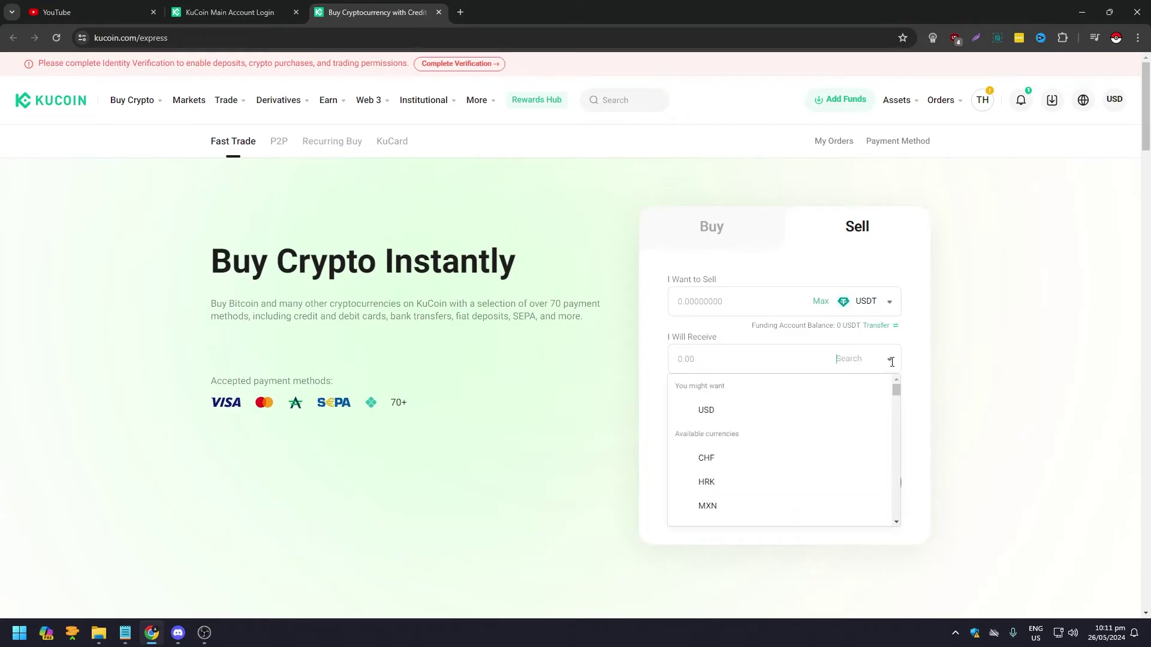
pyautogui.scroll(2, 807, 449)
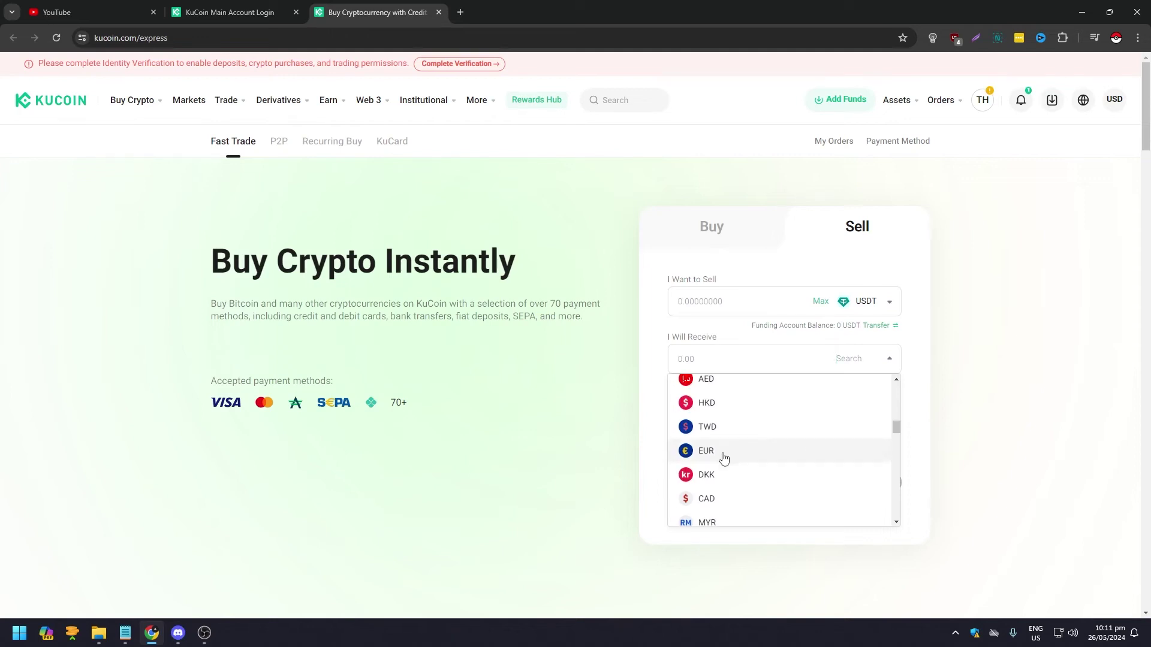
pyautogui.click(722, 455)
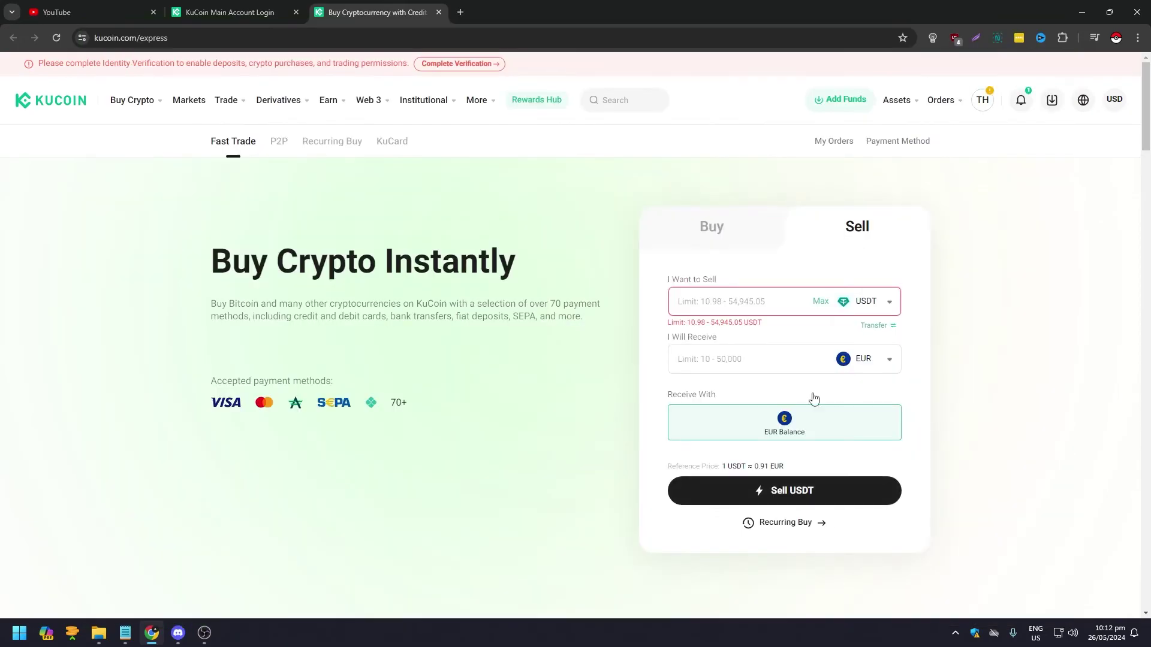
pyautogui.moveTo(904, 105)
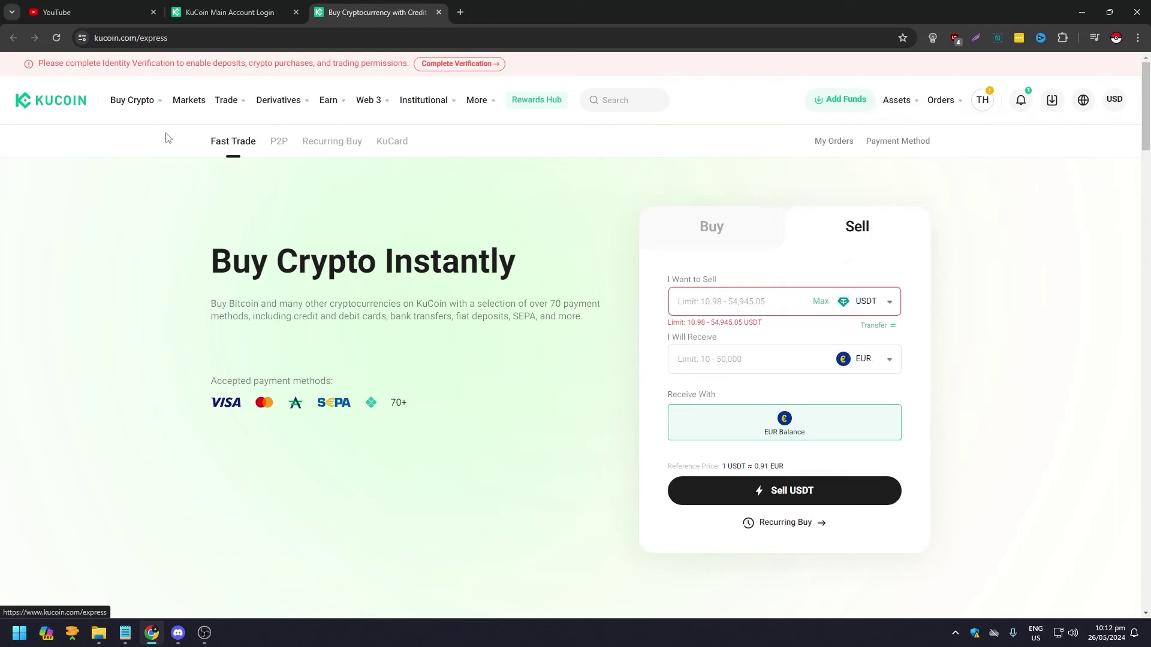
pyautogui.click(63, 100)
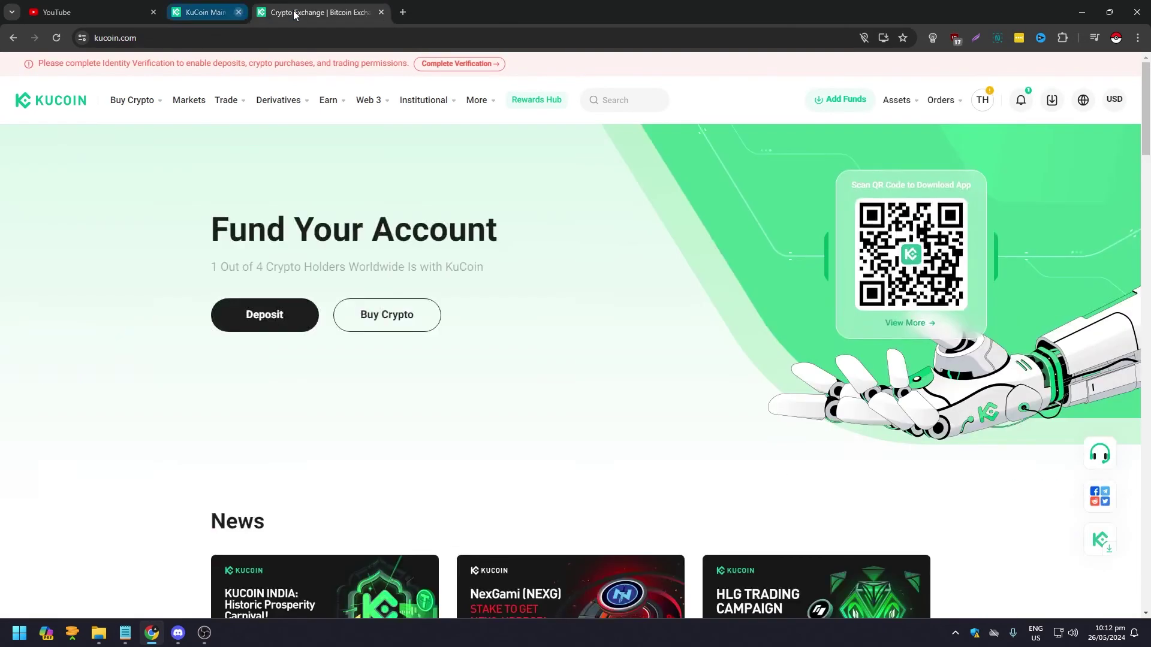
# Close the Main Account Login tab and open the Asset Overview page from the KuCoin home page
pyautogui.click(296, 12)
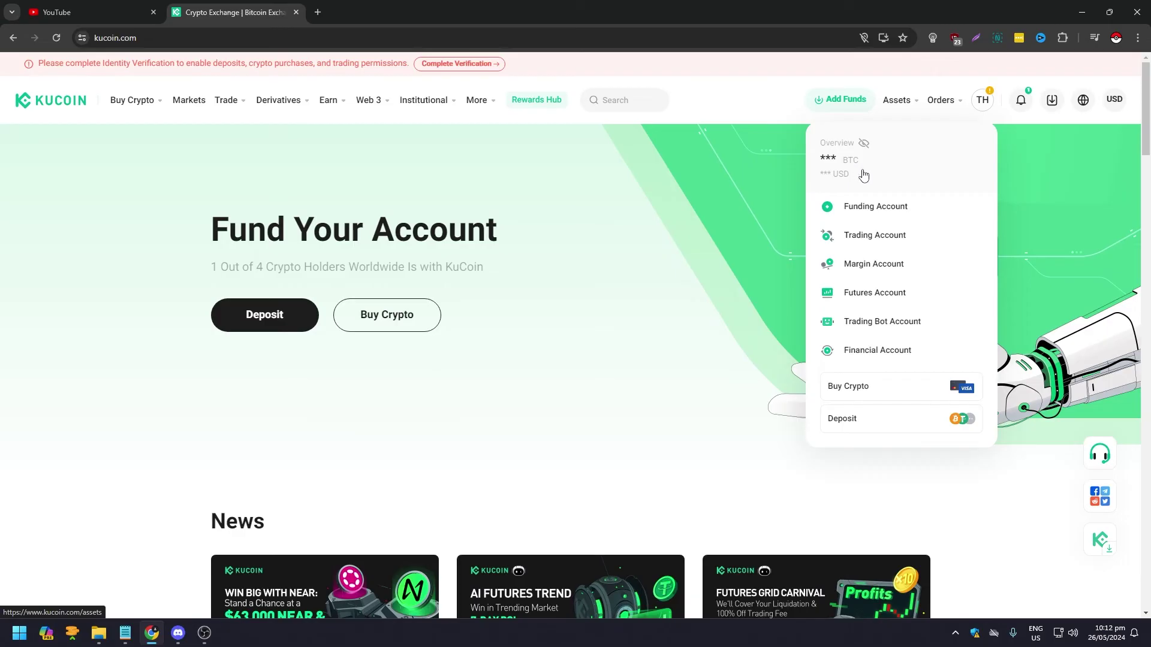
pyautogui.click(858, 172)
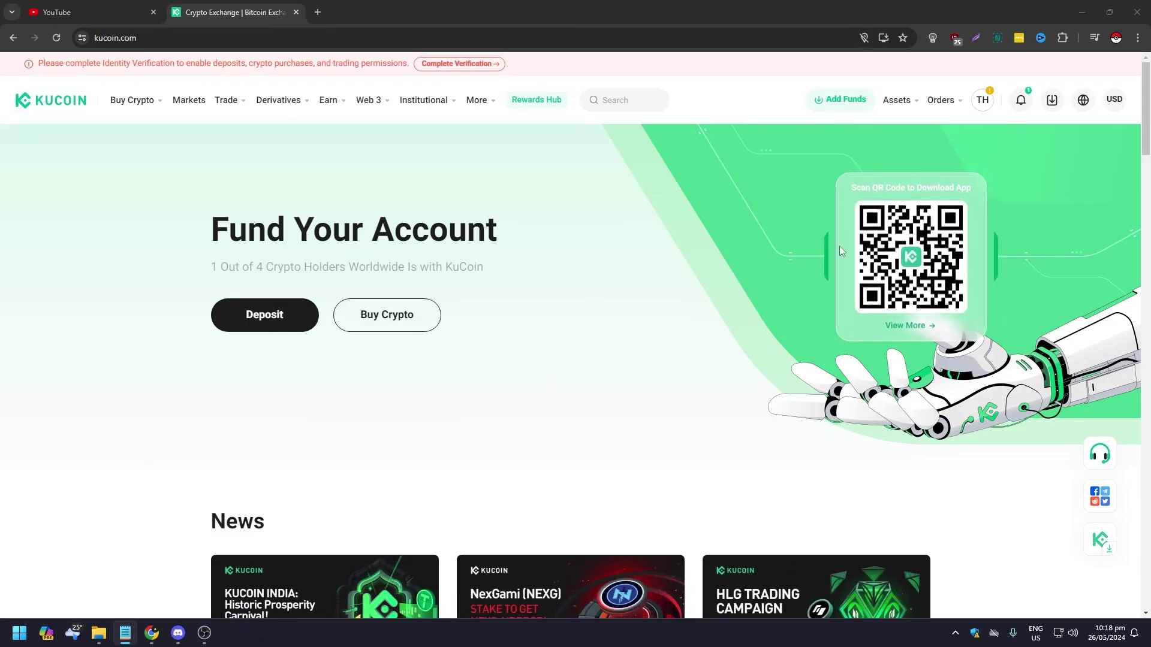
pyautogui.moveTo(897, 99)
pyautogui.click(801, 153)
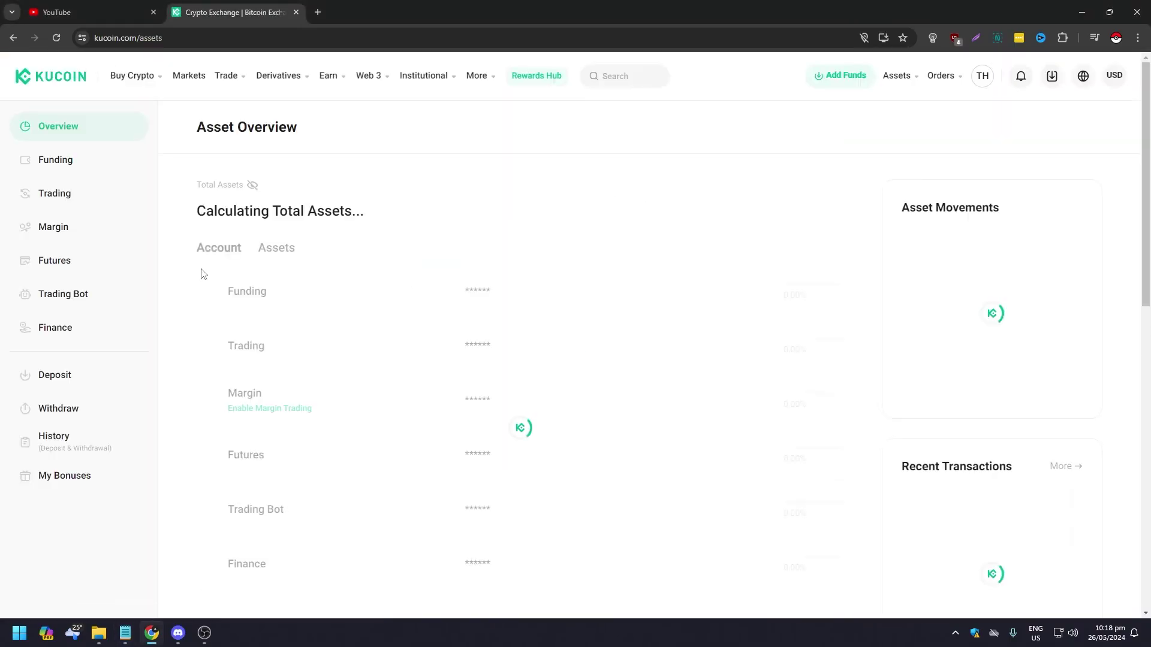
# Switch from Account balances to the Popular Assets table and browse coin prices, e.g. BCH at 486.28 USD
pyautogui.click(217, 267)
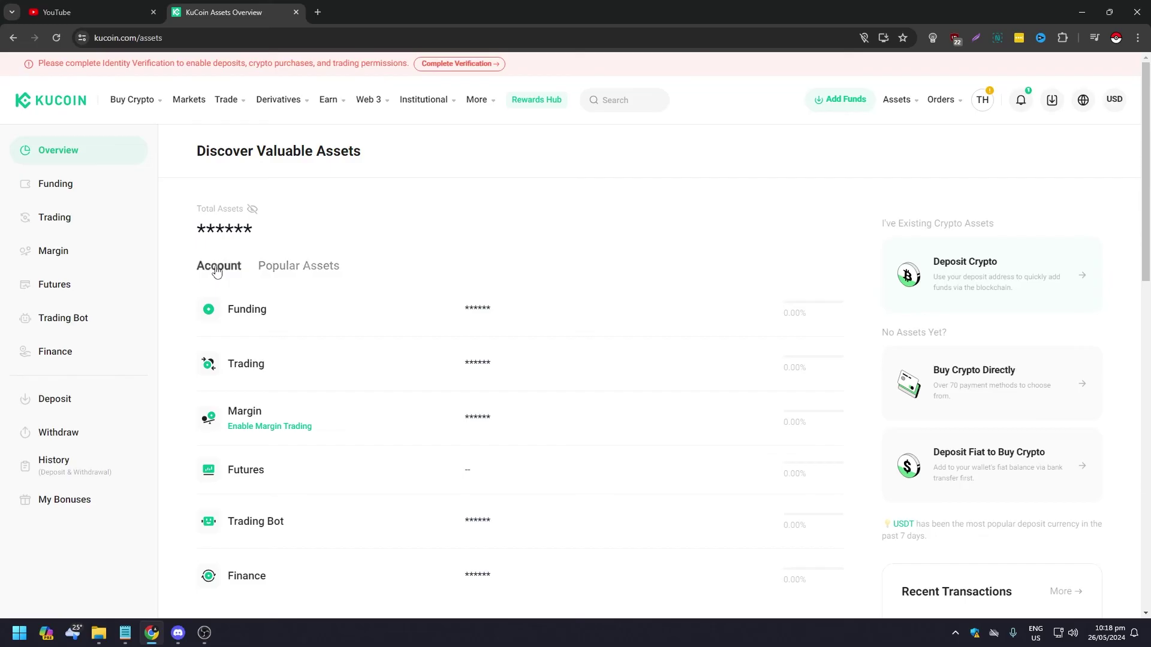
pyautogui.click(332, 268)
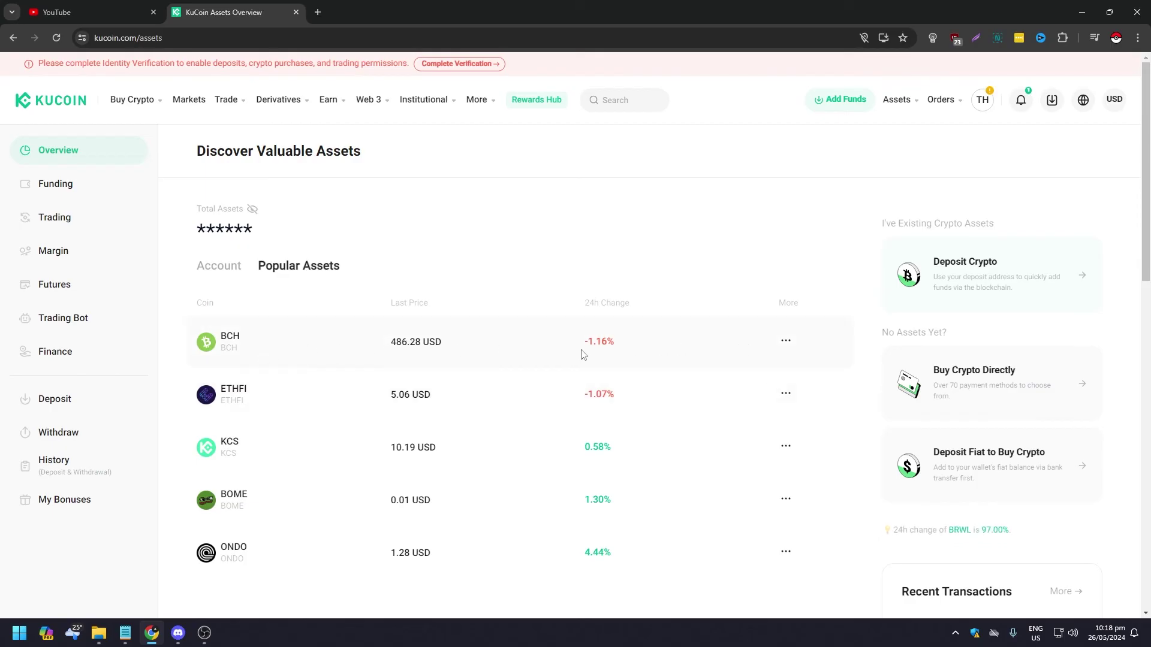
pyautogui.moveTo(786, 350)
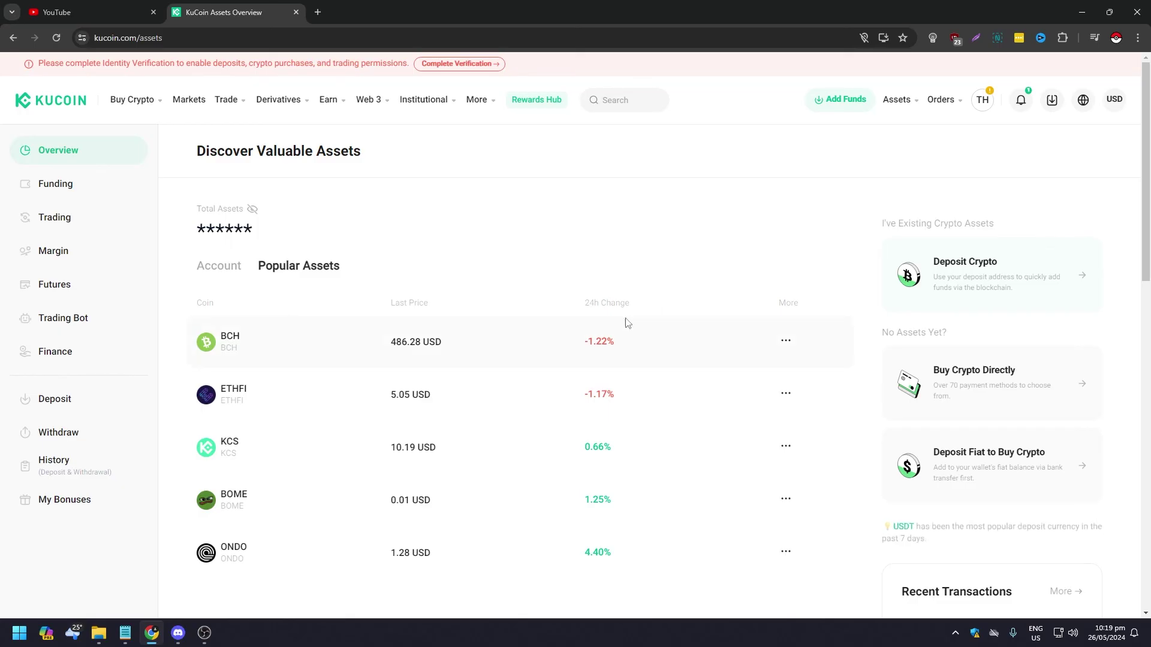
pyautogui.scroll(-5, 624, 322)
pyautogui.scroll(5, 547, 395)
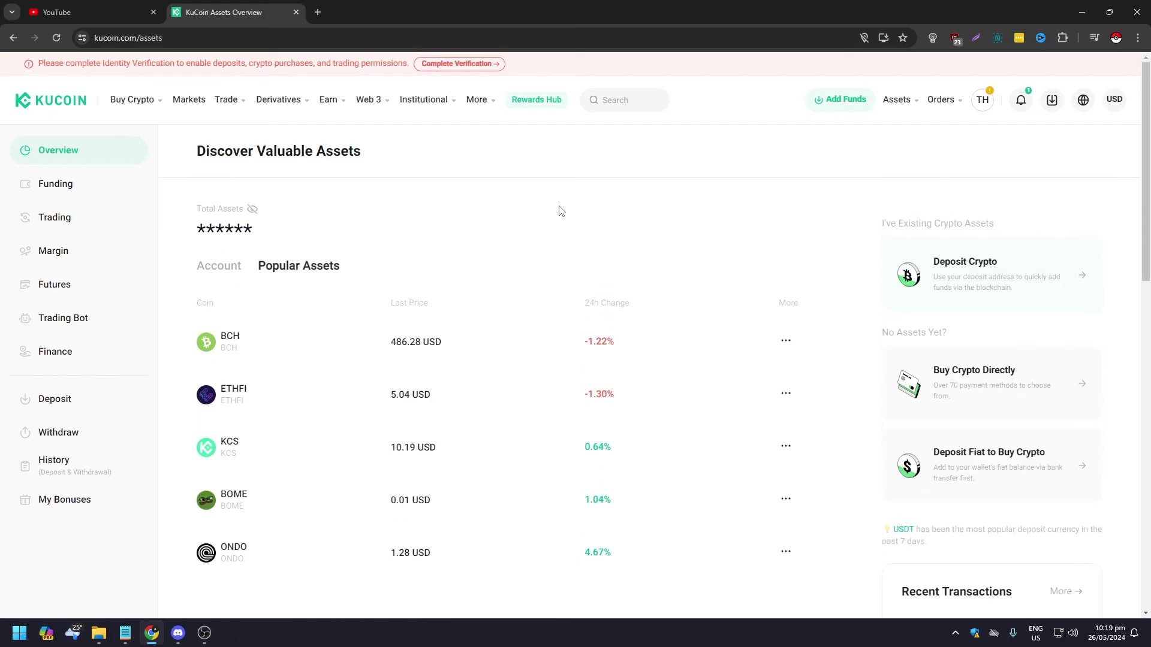
pyautogui.click(893, 102)
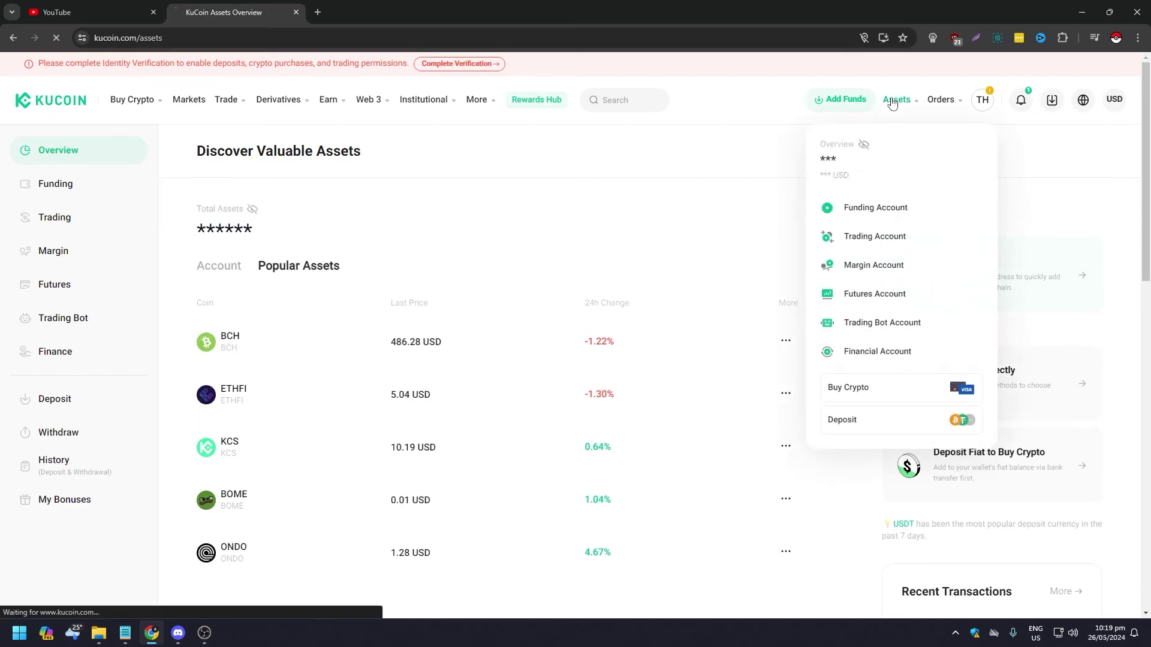